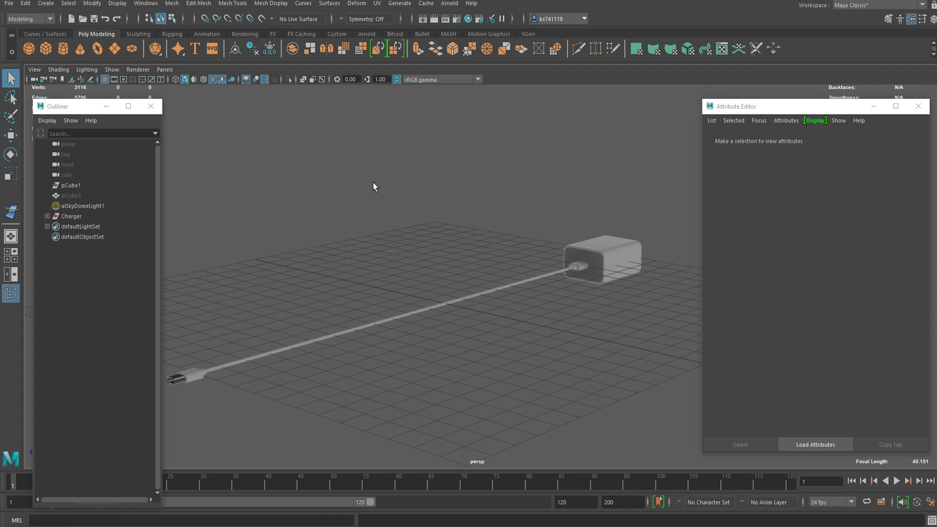
# Examine the charger model from several angles and select its cable mesh.
pyautogui.keyDown('alt'); pyautogui.moveTo(351, 282); pyautogui.dragTo(668, 361); pyautogui.keyUp('alt')
pyautogui.click(667, 361)
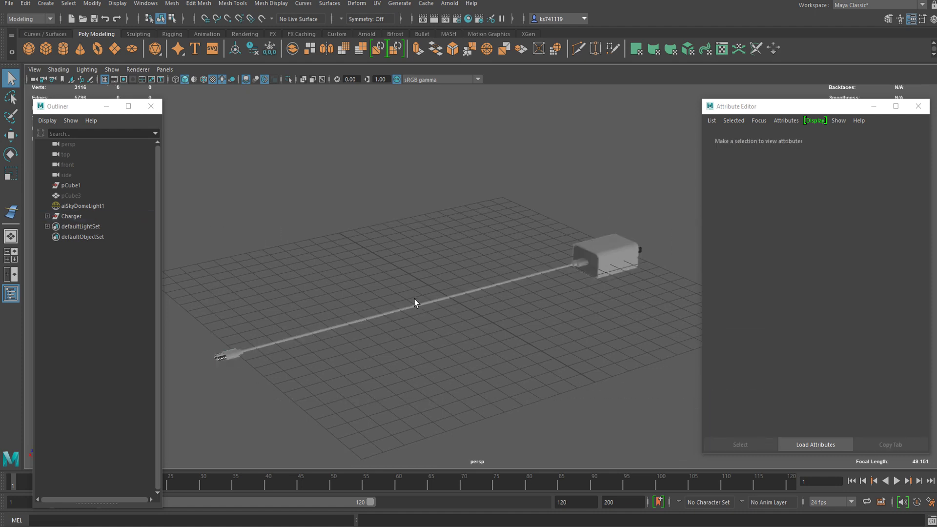
pyautogui.scroll(4, 389, 312)
pyautogui.moveTo(345, 255); pyautogui.dragTo(467, 232)
pyautogui.keyDown('alt'); pyautogui.moveTo(513, 310); pyautogui.dragTo(442, 351); pyautogui.keyUp('alt')
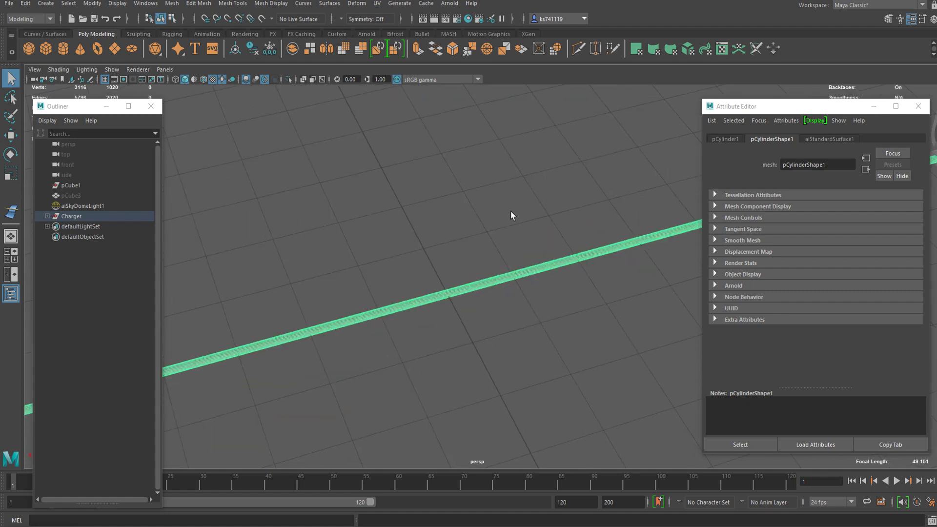
pyautogui.keyDown('alt'); pyautogui.moveTo(511, 212); pyautogui.dragTo(316, 307); pyautogui.keyUp('alt')
pyautogui.scroll(-4, 441, 337)
pyautogui.keyDown('alt'); pyautogui.moveTo(407, 315); pyautogui.dragTo(373, 306); pyautogui.keyUp('alt')
pyautogui.scroll(-6, 352, 273)
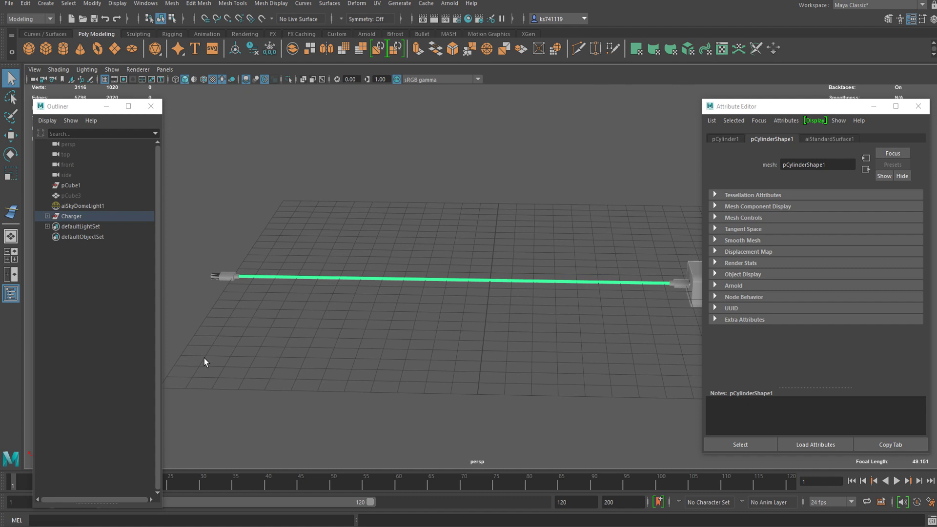
pyautogui.keyDown('alt'); pyautogui.moveTo(228, 312); pyautogui.dragTo(257, 291); pyautogui.keyUp('alt')
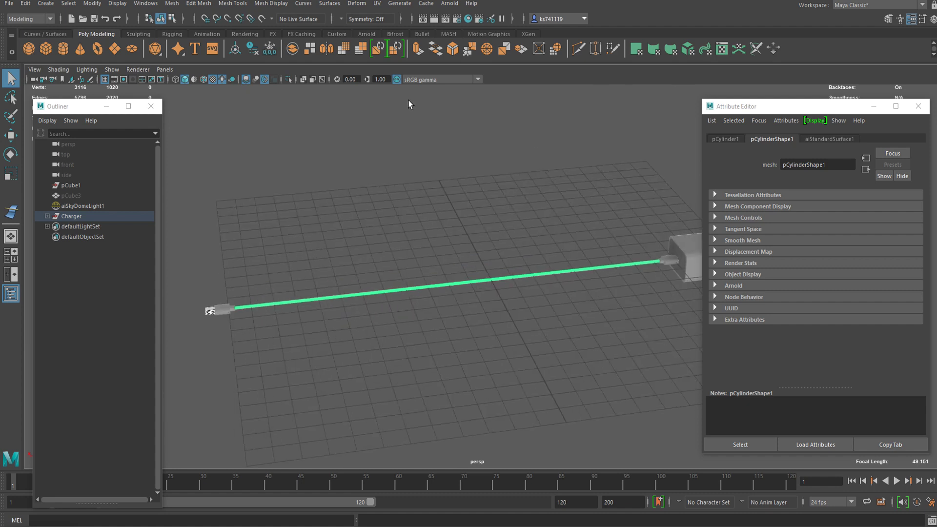
pyautogui.keyDown('alt'); pyautogui.moveTo(497, 245); pyautogui.dragTo(471, 235, button='middle'); pyautogui.keyUp('alt')
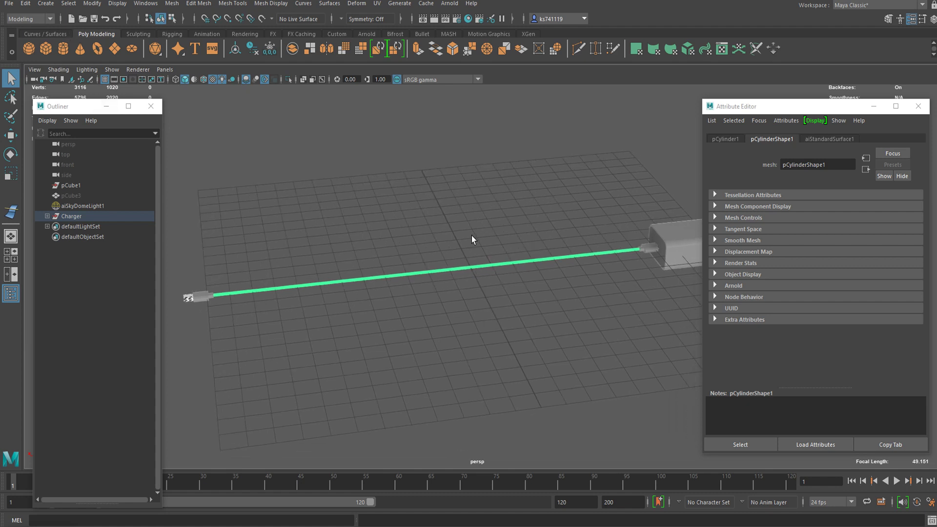
pyautogui.scroll(4, 469, 258)
pyautogui.keyDown('alt'); pyautogui.moveTo(464, 286); pyautogui.dragTo(425, 281); pyautogui.keyUp('alt')
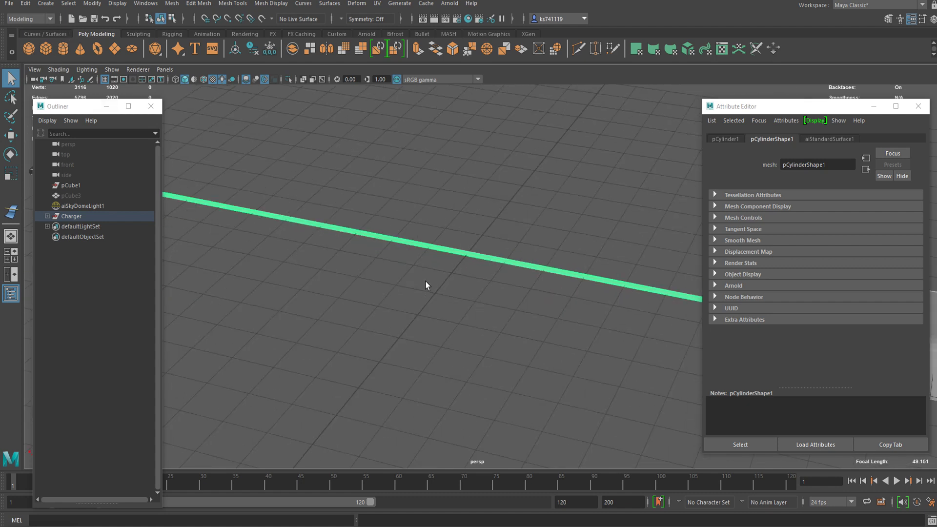
# Switch to the FX menu set and show the curve and surface tools.
pyautogui.click(27, 18)
pyautogui.click(28, 62)
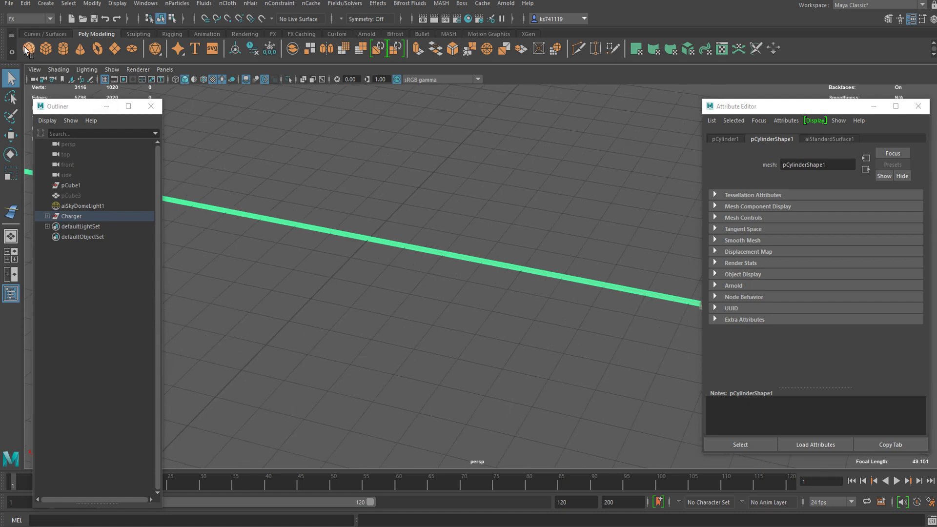
pyautogui.click(45, 34)
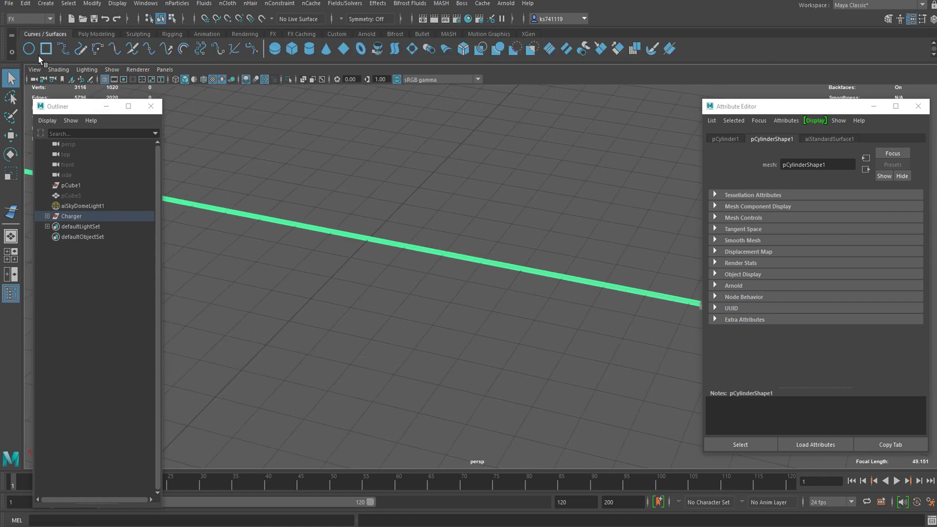
# Select one lengthwise edge line running along the whole cable mesh.
pyautogui.keyDown('alt'); pyautogui.moveTo(481, 285); pyautogui.dragTo(564, 230, button='middle'); pyautogui.keyUp('alt')
pyautogui.moveTo(569, 213); pyautogui.dragTo(571, 185, button='right')
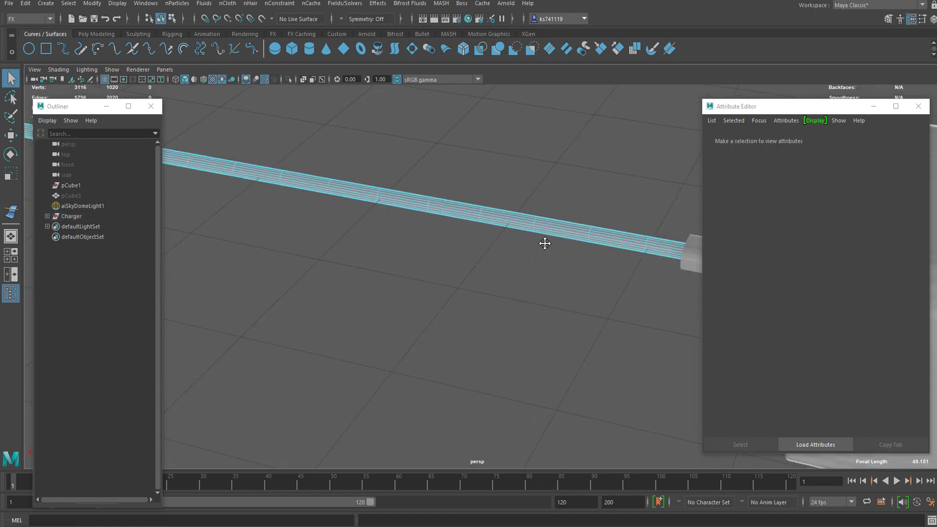
pyautogui.keyDown('alt'); pyautogui.moveTo(543, 242); pyautogui.dragTo(565, 309, button='right'); pyautogui.keyUp('alt')
pyautogui.scroll(3, 514, 307)
pyautogui.doubleClick(513, 315)
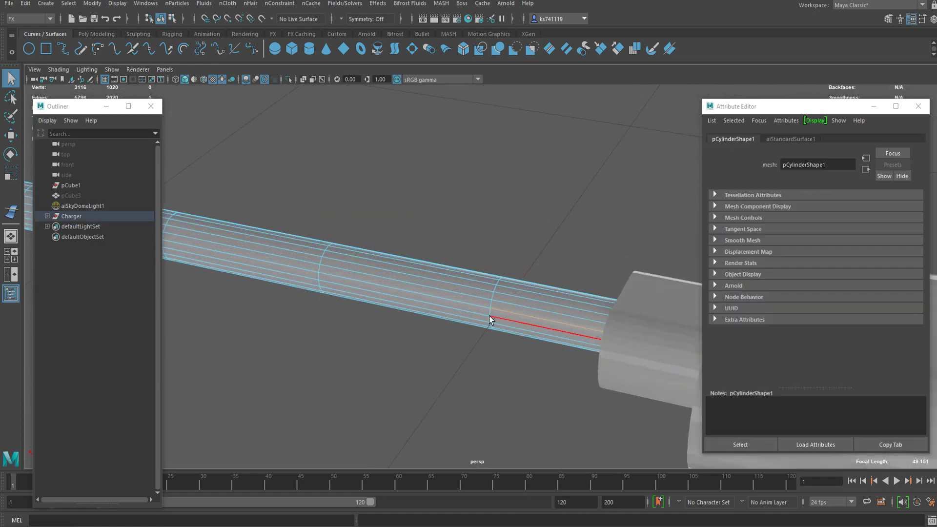
# Convert the selected cable edges to a curve using the default Polygon Edges to Curve settings.
pyautogui.scroll(-5, 496, 287)
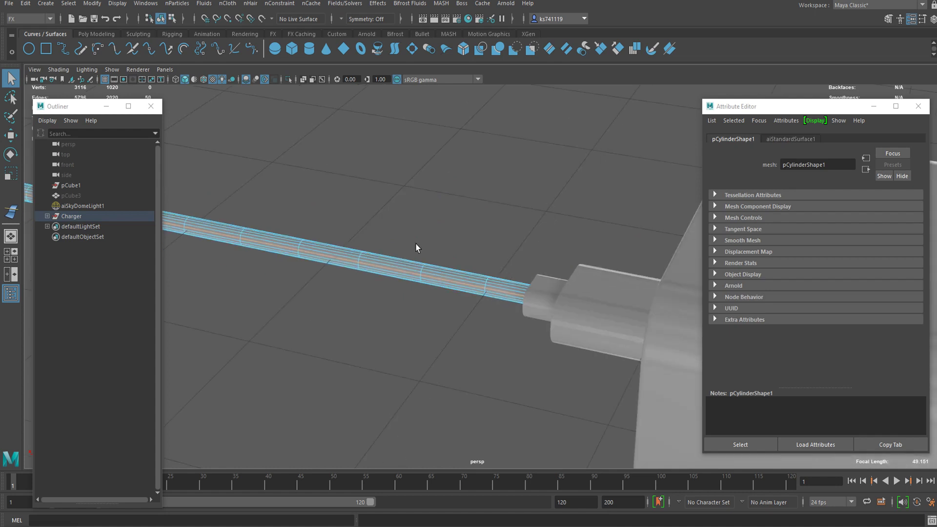
pyautogui.keyDown('alt'); pyautogui.moveTo(414, 243); pyautogui.dragTo(568, 250, button='middle'); pyautogui.keyUp('alt')
pyautogui.keyDown('alt'); pyautogui.moveTo(568, 251); pyautogui.dragTo(336, 229, button='right'); pyautogui.keyUp('alt')
pyautogui.keyDown('alt'); pyautogui.moveTo(336, 229); pyautogui.dragTo(441, 249, button='middle'); pyautogui.keyUp('alt')
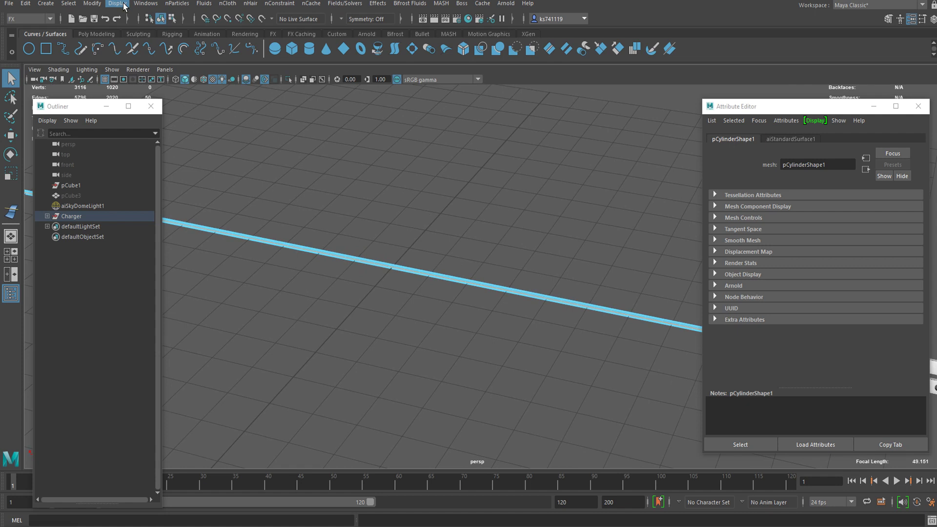
pyautogui.click(86, 7)
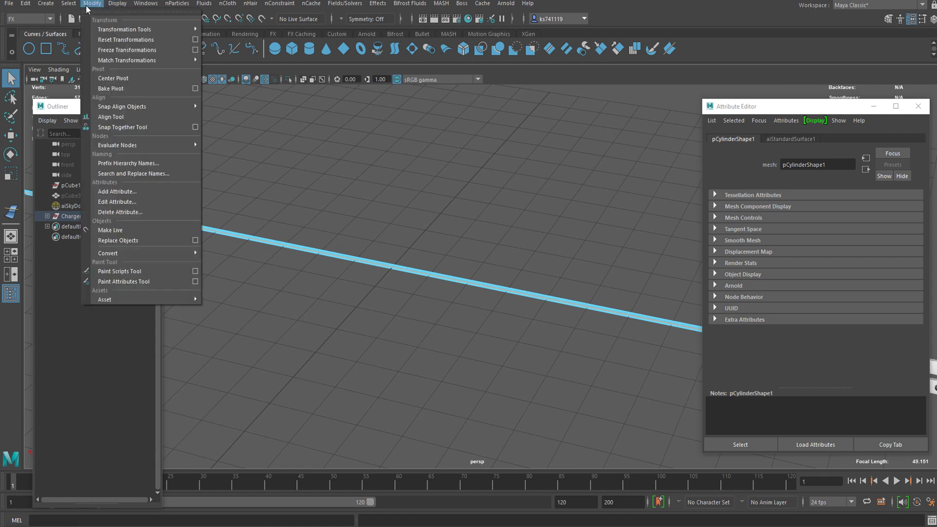
pyautogui.click(117, 3)
pyautogui.moveTo(92, 4)
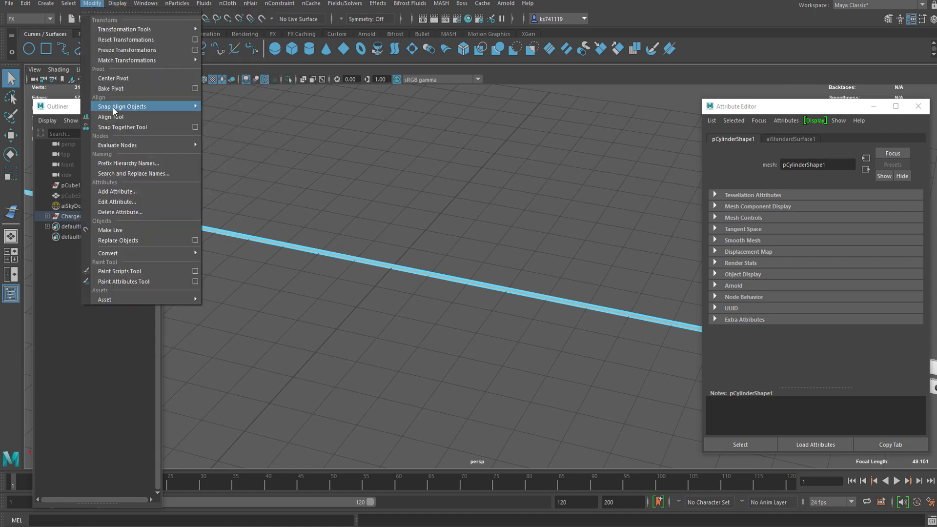
pyautogui.moveTo(146, 253)
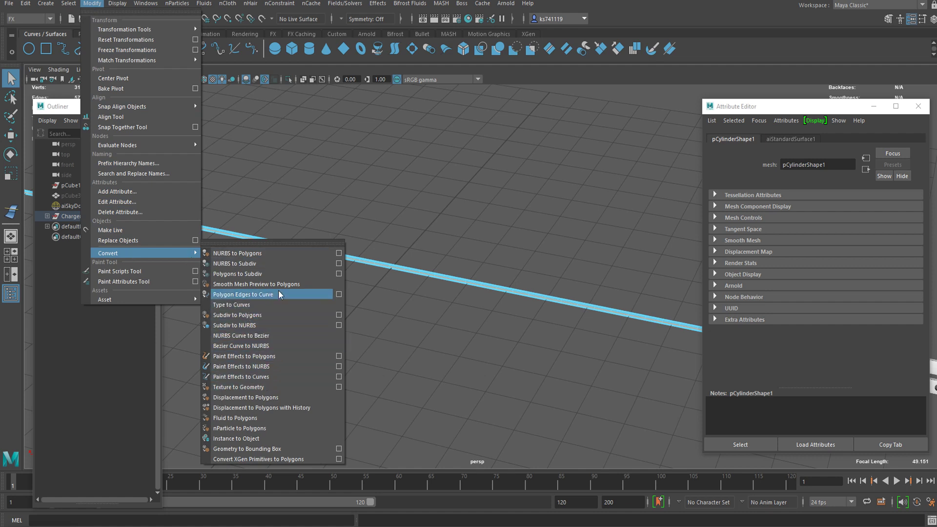
pyautogui.click(338, 294)
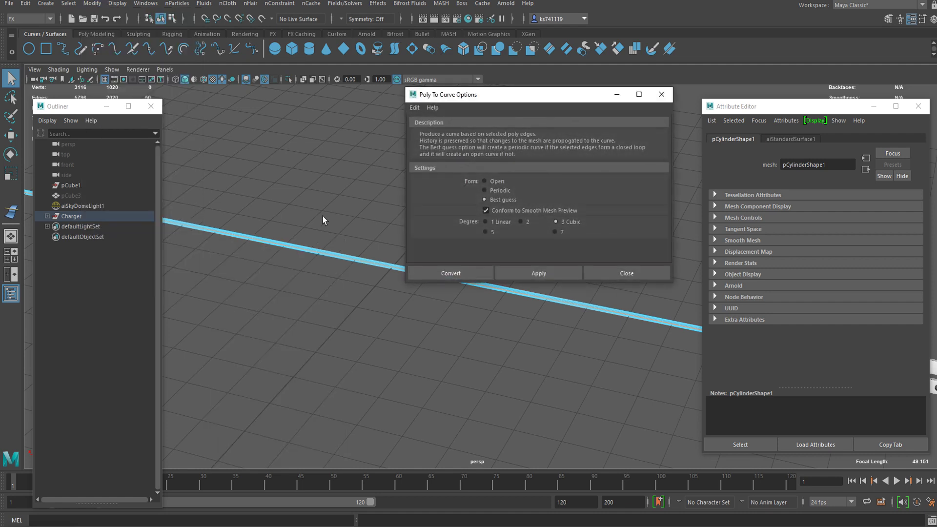
pyautogui.click(414, 108)
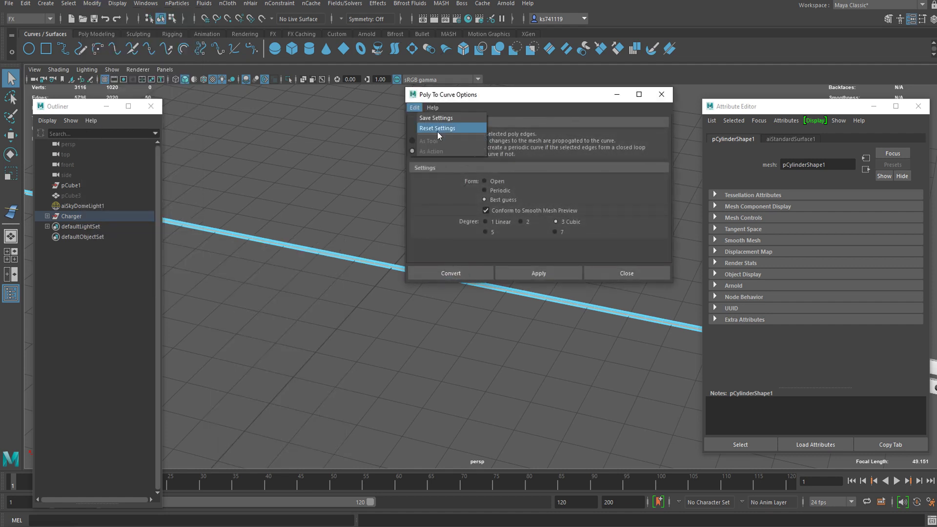
pyautogui.click(437, 129)
pyautogui.click(453, 272)
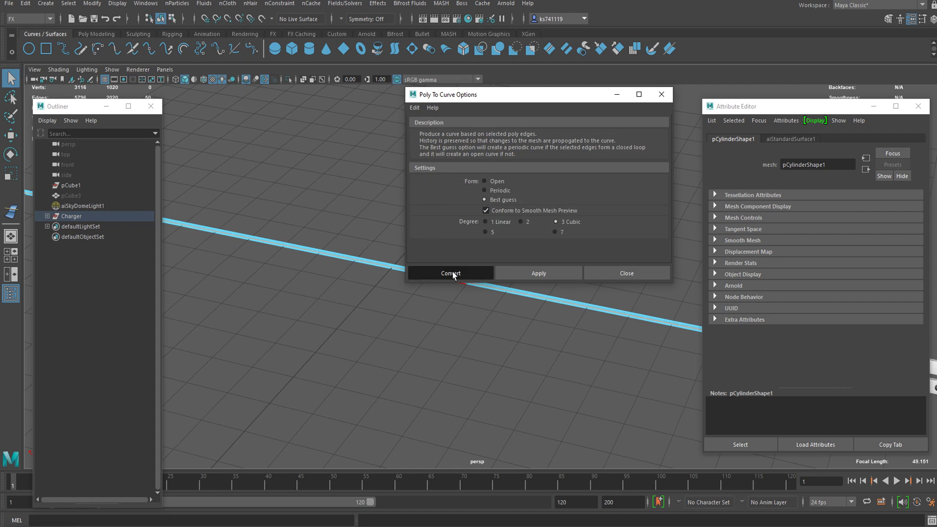
# Delete the new curve's construction history and center its pivot.
pyautogui.keyDown('alt'); pyautogui.moveTo(491, 289); pyautogui.dragTo(344, 266); pyautogui.keyUp('alt')
pyautogui.press('w')
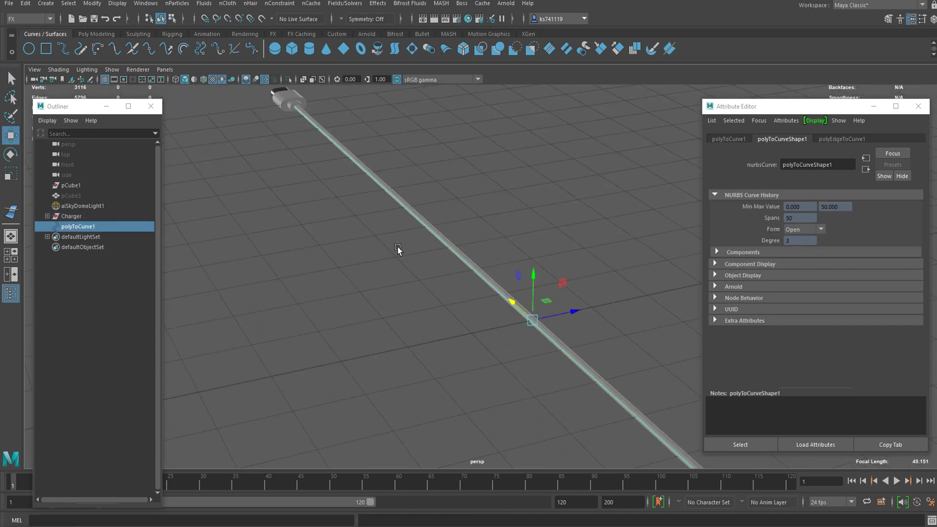
pyautogui.scroll(5, 514, 263)
pyautogui.keyDown('alt'); pyautogui.moveTo(510, 311); pyautogui.dragTo(460, 299, button='middle'); pyautogui.keyUp('alt')
pyautogui.keyDown('alt'); pyautogui.moveTo(461, 301); pyautogui.dragTo(449, 327); pyautogui.keyUp('alt')
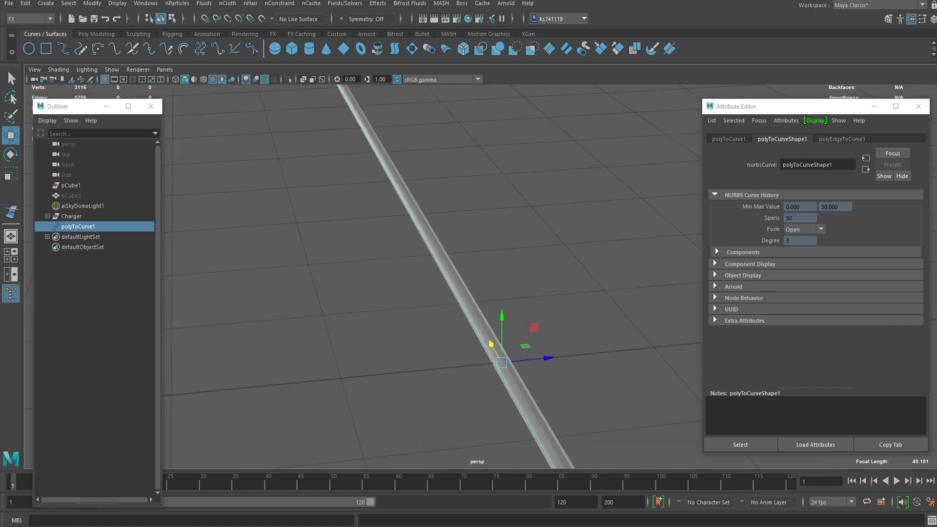
pyautogui.click(100, 34)
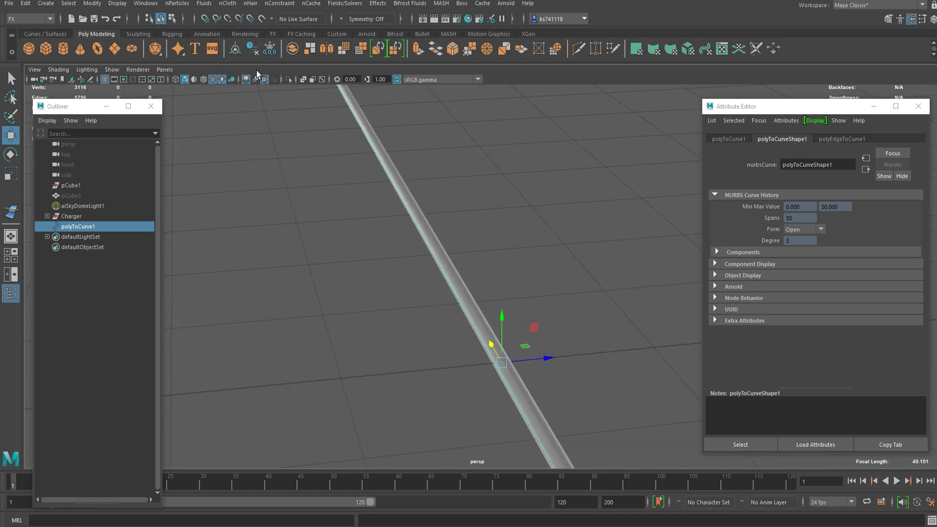
pyautogui.click(252, 49)
pyautogui.click(235, 50)
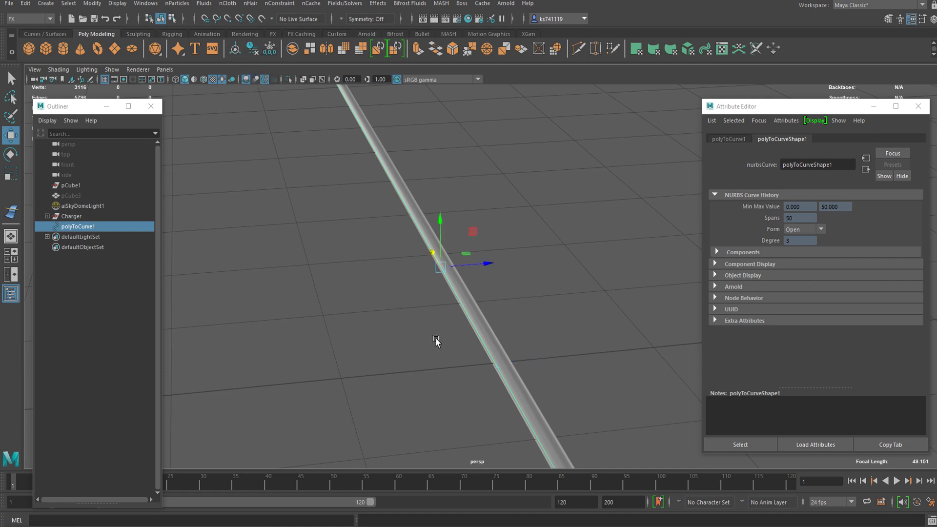
# Move the curve along the Z axis from the cable's surface into the middle of the cable.
pyautogui.scroll(5, 447, 266)
pyautogui.scroll(4, 449, 262)
pyautogui.keyDown('alt'); pyautogui.moveTo(359, 231); pyautogui.dragTo(390, 284, button='middle'); pyautogui.keyUp('alt')
pyautogui.scroll(2, 389, 283)
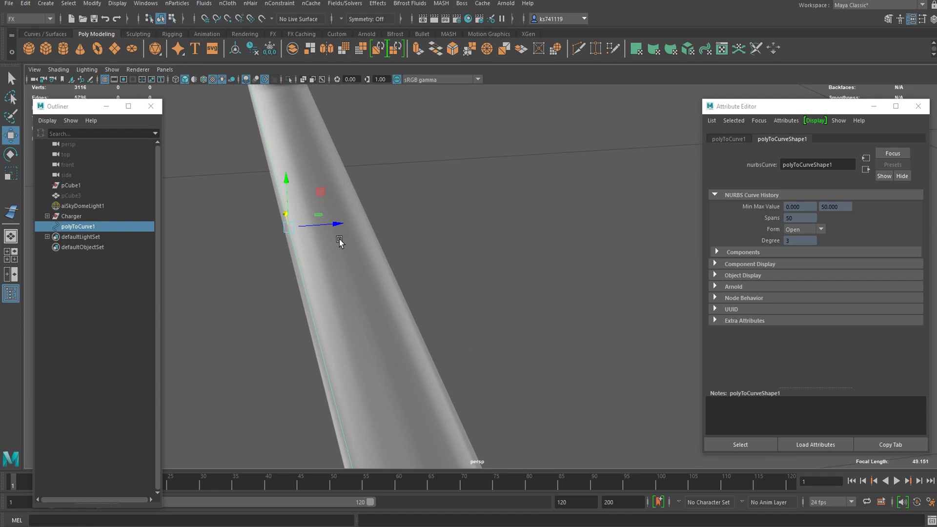
pyautogui.press('x')
pyautogui.moveTo(307, 228); pyautogui.dragTo(320, 225)
pyautogui.scroll(2, 297, 216)
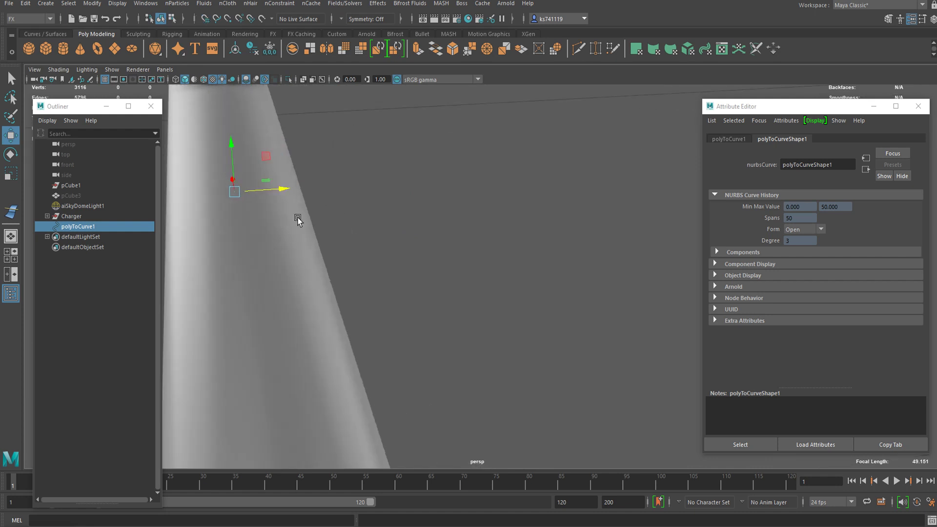
# Make the polyToCurve1 curve dynamic with nHair, using the default Make Curves Dynamic options.
pyautogui.scroll(-6, 312, 210)
pyautogui.keyDown('alt'); pyautogui.moveTo(225, 293); pyautogui.dragTo(475, 283); pyautogui.keyUp('alt')
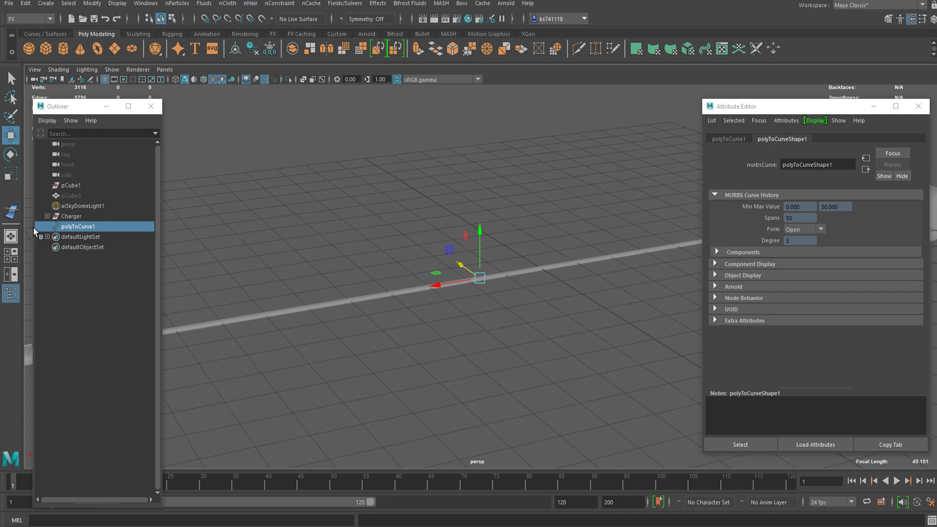
pyautogui.click(69, 227)
pyautogui.click(250, 4)
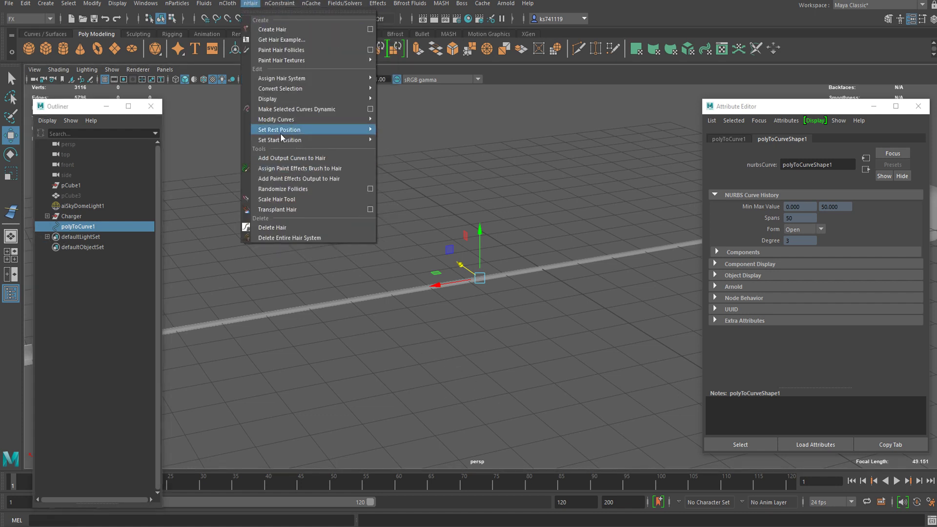
pyautogui.moveTo(264, 120)
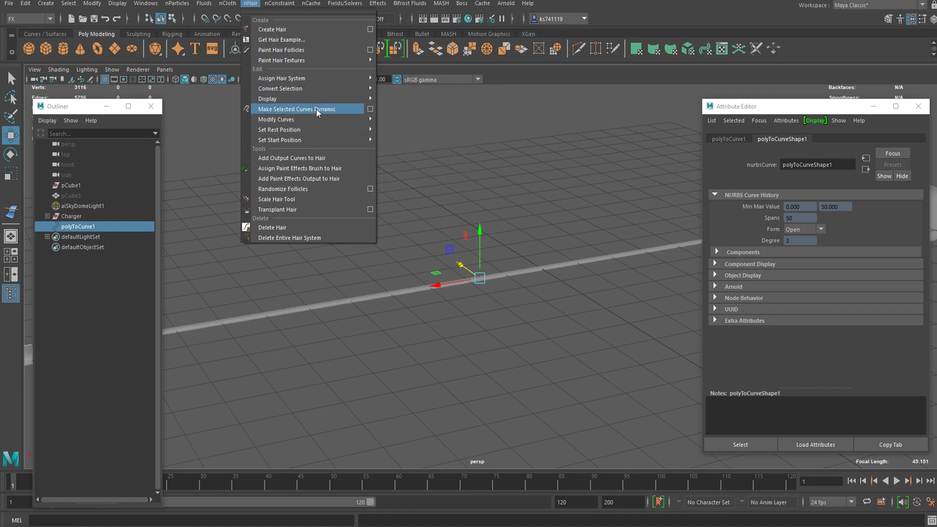
pyautogui.click(370, 112)
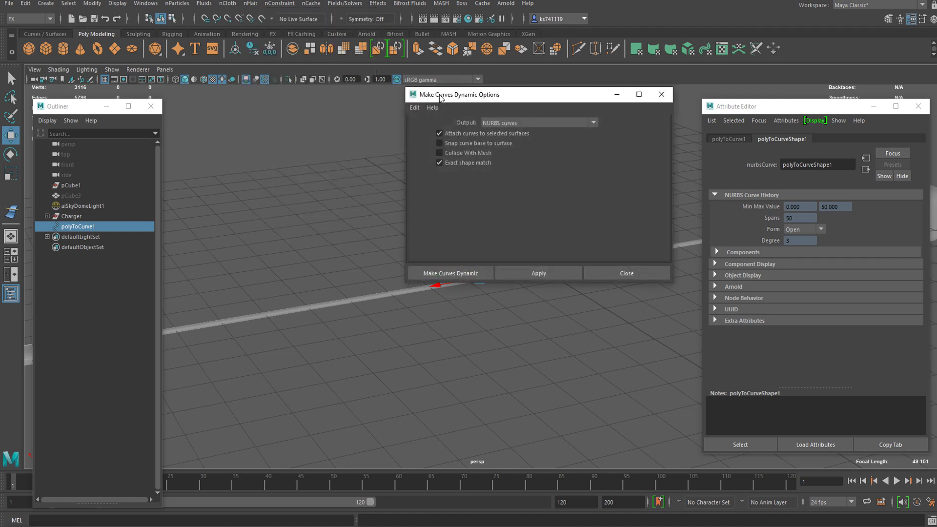
pyautogui.moveTo(470, 98); pyautogui.dragTo(461, 83)
pyautogui.click(405, 92)
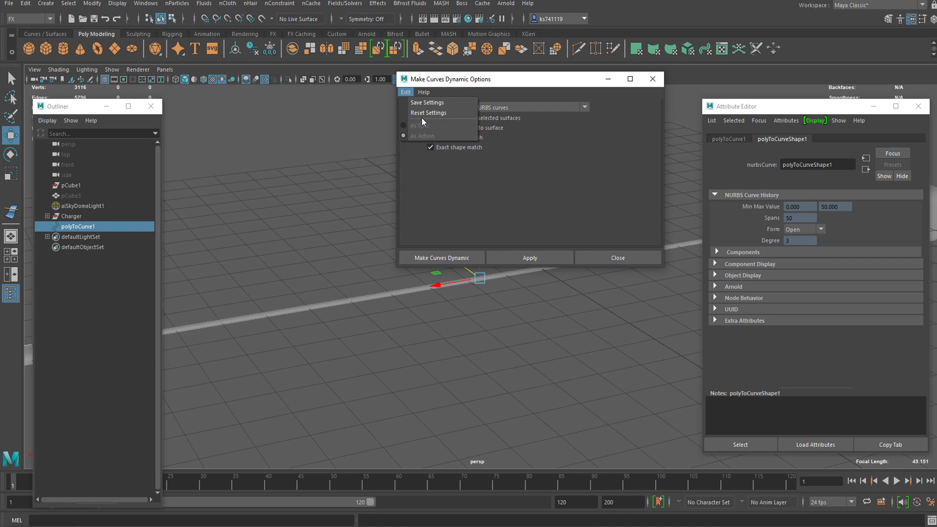
pyautogui.click(421, 115)
pyautogui.click(444, 258)
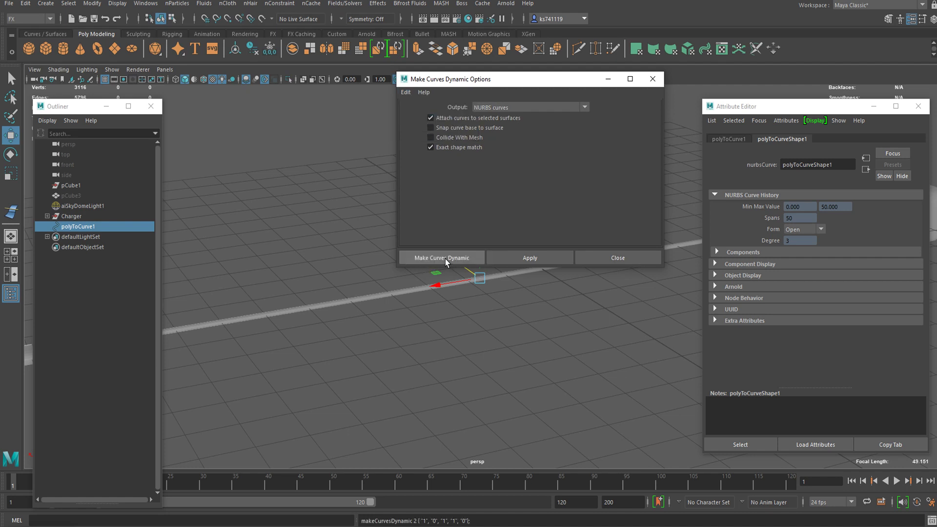
# Play the hair simulation, stop it, and inspect how the dynamic curve hangs between the cable's two ends.
pyautogui.keyDown('alt'); pyautogui.moveTo(589, 224); pyautogui.dragTo(541, 258); pyautogui.keyUp('alt')
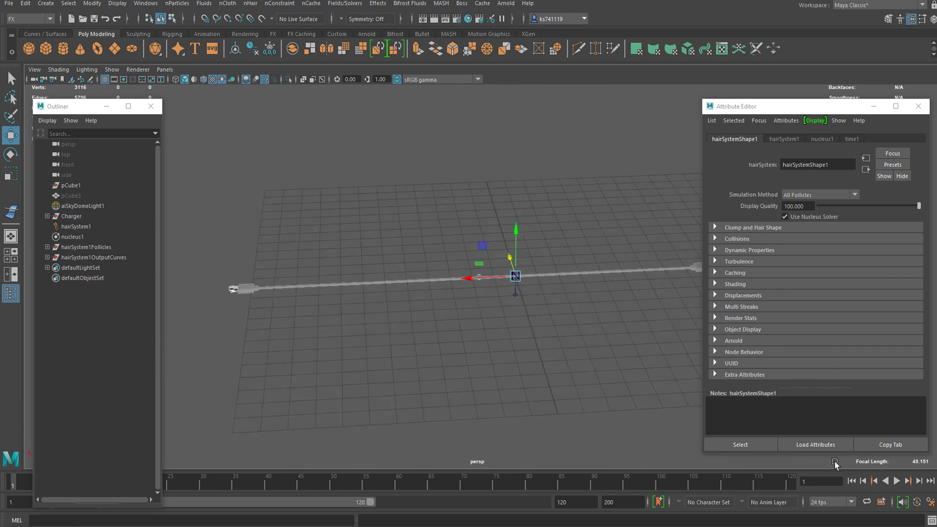
pyautogui.click(897, 481)
pyautogui.keyDown('alt'); pyautogui.moveTo(478, 324); pyautogui.dragTo(550, 347); pyautogui.keyUp('alt')
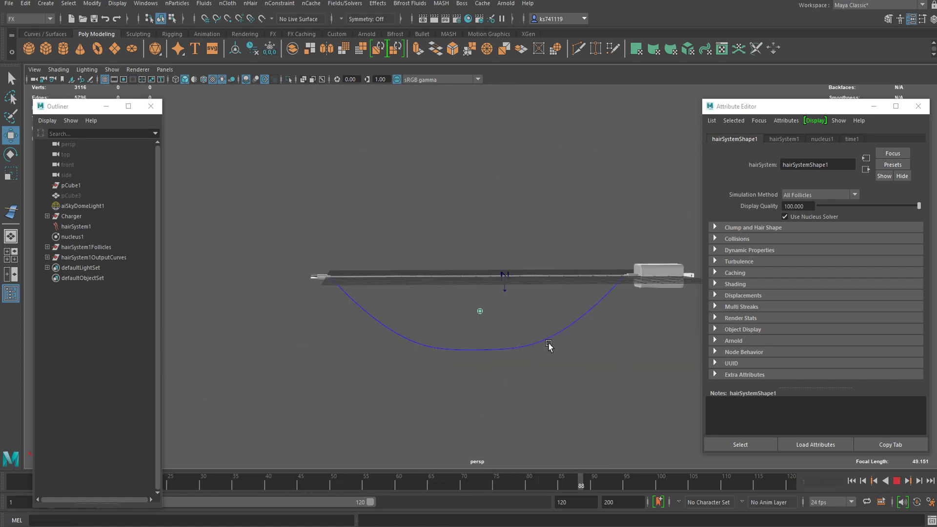
pyautogui.scroll(3, 514, 309)
pyautogui.keyDown('alt'); pyautogui.moveTo(514, 309); pyautogui.dragTo(445, 261, button='middle'); pyautogui.keyUp('alt')
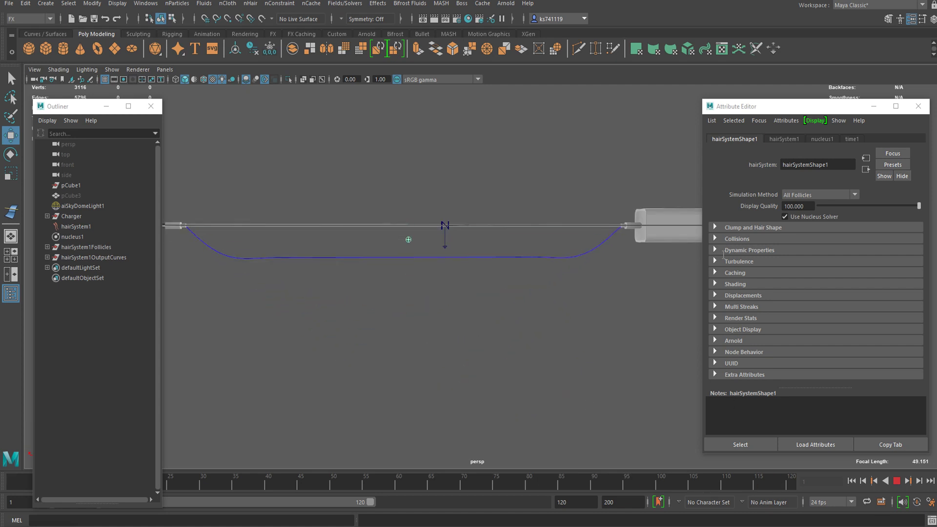
pyautogui.click(897, 481)
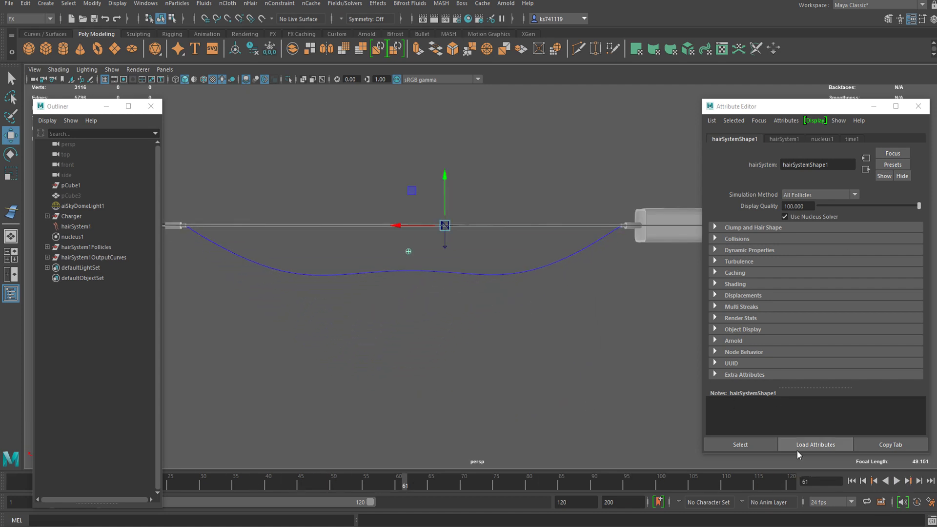
pyautogui.keyDown('alt'); pyautogui.moveTo(334, 226); pyautogui.dragTo(471, 235, button='middle'); pyautogui.keyUp('alt')
pyautogui.scroll(3, 407, 267)
pyautogui.keyDown('alt'); pyautogui.moveTo(407, 267); pyautogui.dragTo(450, 305); pyautogui.keyUp('alt')
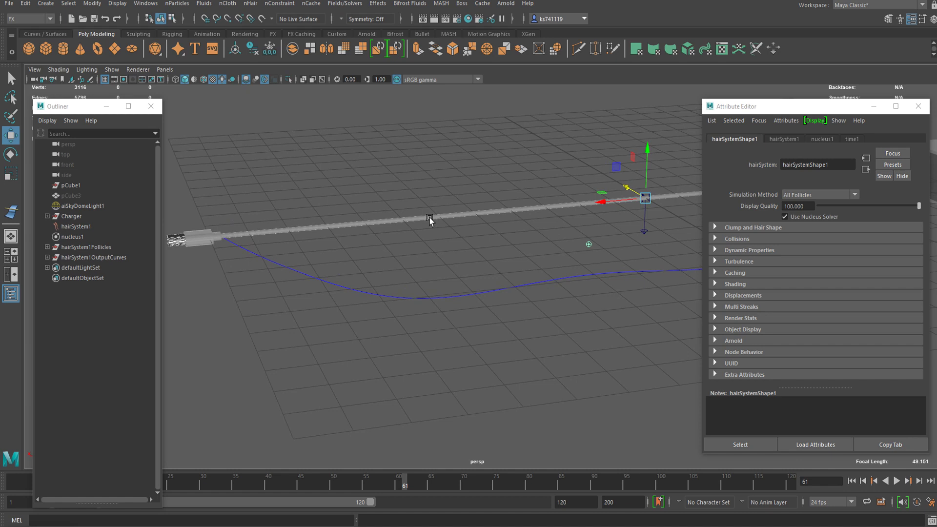
# Select the straight cable mesh and the sagging dynamic curve in turn to compare them at the current frame.
pyautogui.scroll(3, 431, 219)
pyautogui.keyDown('alt'); pyautogui.moveTo(431, 219); pyautogui.dragTo(482, 215, button='middle'); pyautogui.keyUp('alt')
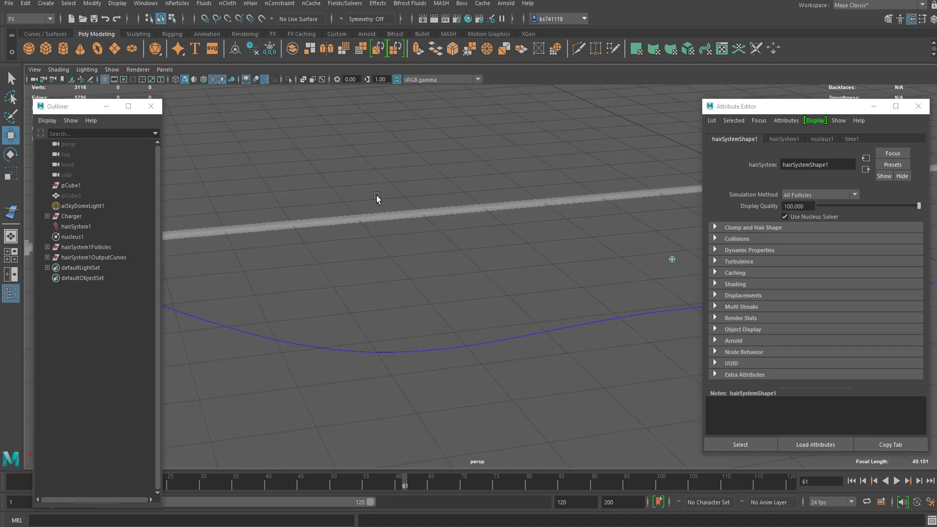
pyautogui.moveTo(377, 180); pyautogui.dragTo(432, 230)
pyautogui.scroll(-2, 416, 269)
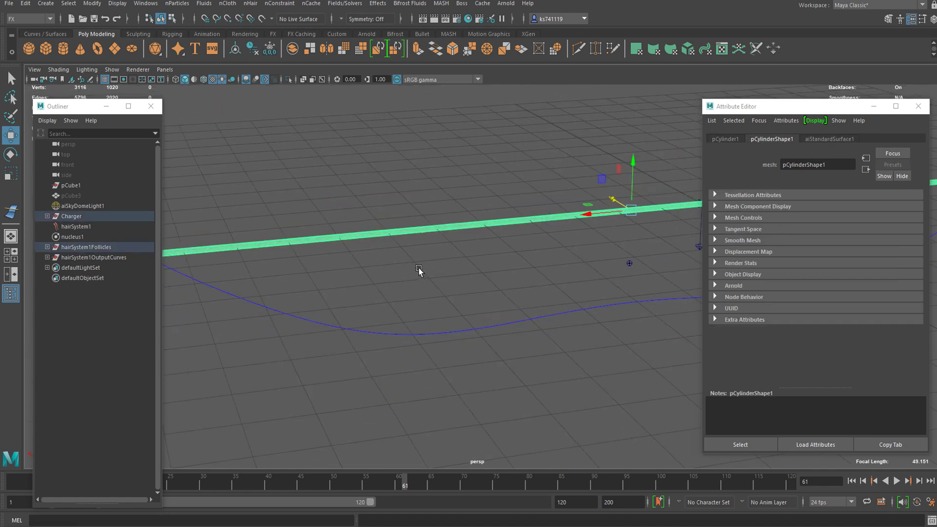
pyautogui.moveTo(435, 273); pyautogui.dragTo(528, 363)
pyautogui.keyDown('alt'); pyautogui.moveTo(592, 427); pyautogui.dragTo(548, 355); pyautogui.keyUp('alt')
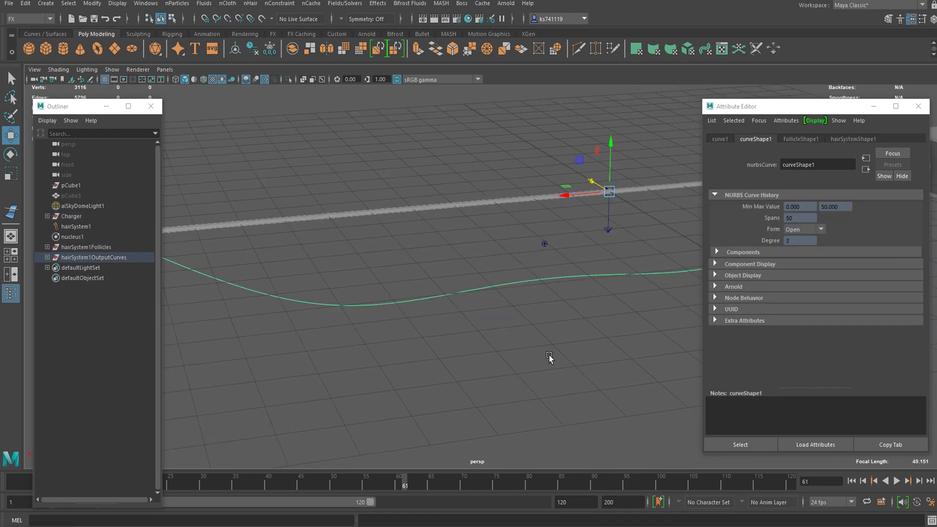
# Rewind the playback to frame 1, switch to the Modeling menu set, and clear the selection.
pyautogui.click(851, 480)
pyautogui.keyDown('alt'); pyautogui.moveTo(496, 221); pyautogui.dragTo(362, 224); pyautogui.keyUp('alt')
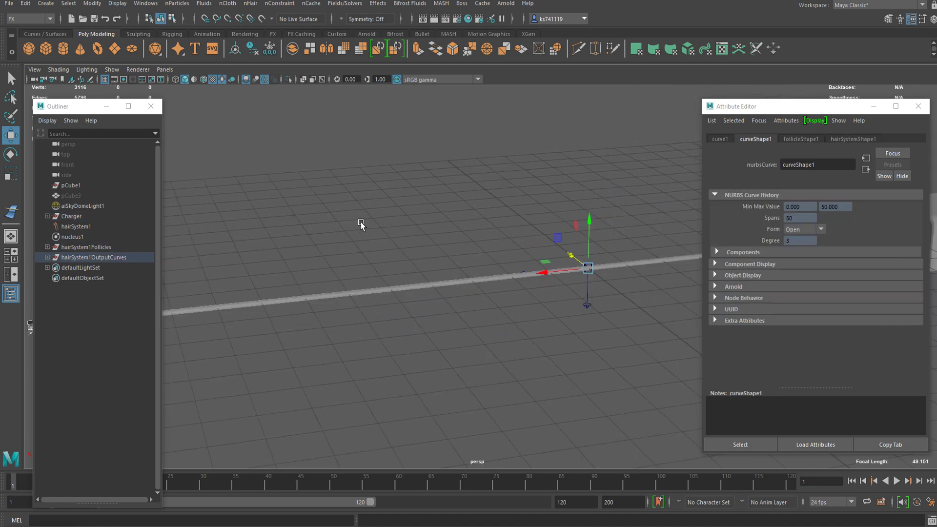
pyautogui.click(23, 20)
pyautogui.click(20, 31)
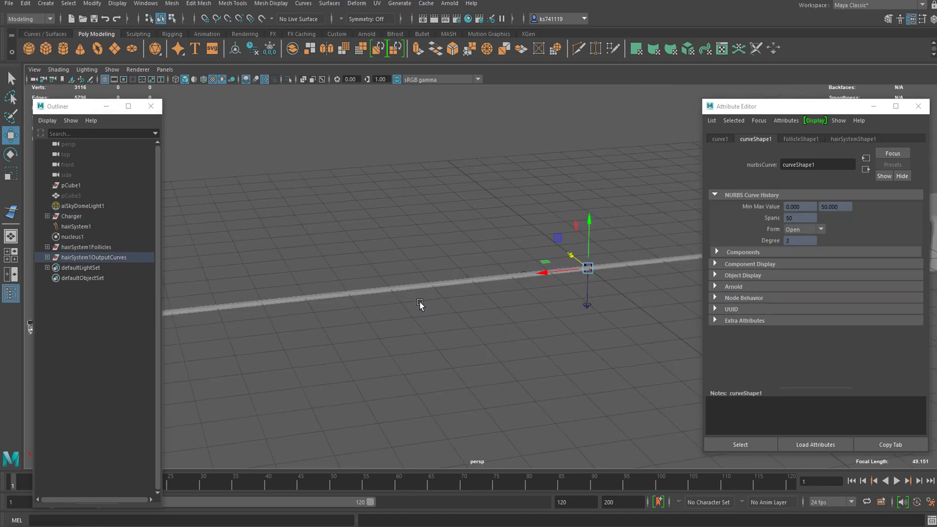
pyautogui.keyDown('alt'); pyautogui.moveTo(418, 304); pyautogui.dragTo(361, 253); pyautogui.keyUp('alt')
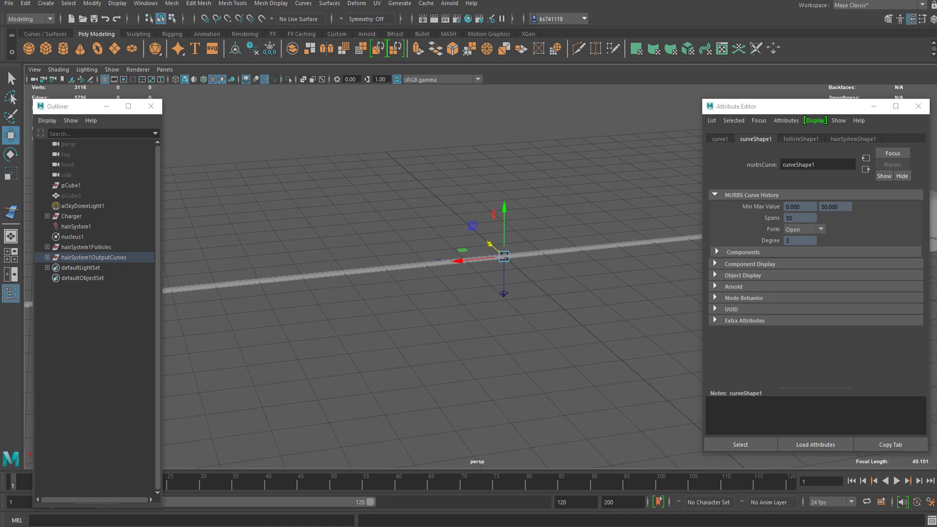
pyautogui.click(22, 20)
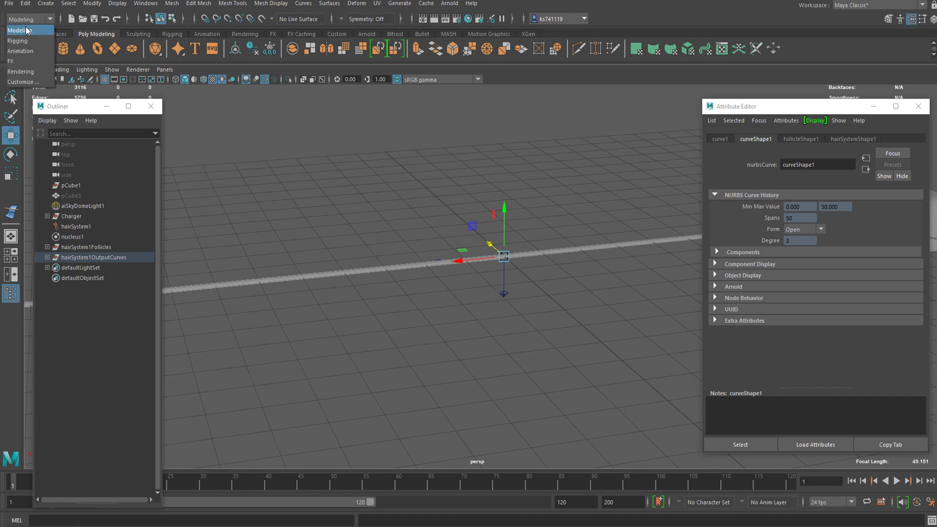
pyautogui.click(32, 31)
pyautogui.keyDown('alt'); pyautogui.moveTo(430, 186); pyautogui.dragTo(412, 172); pyautogui.keyUp('alt')
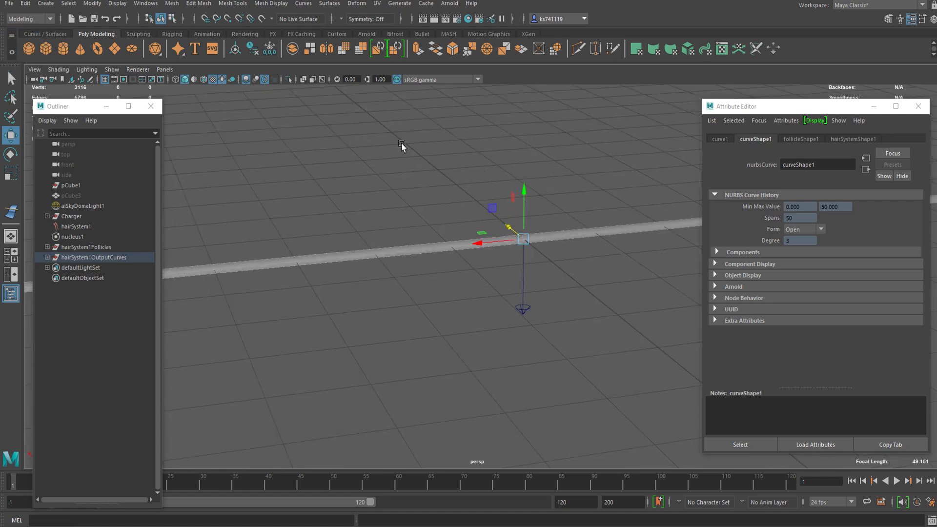
pyautogui.click(380, 98)
# Apply a Wire deformer to the charger's cable mesh, using curve1 from hairSystem1OutputCurves as the driving wire.
pyautogui.click(356, 4)
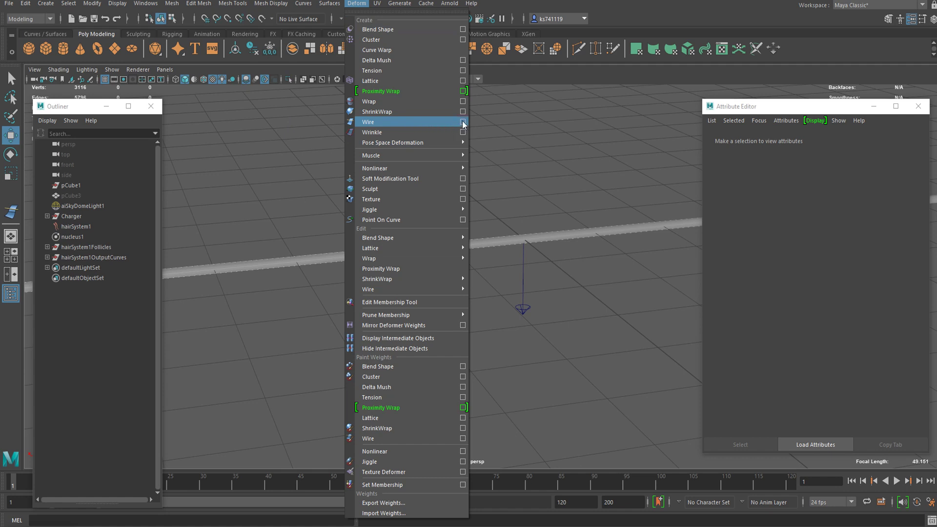
pyautogui.click(397, 123)
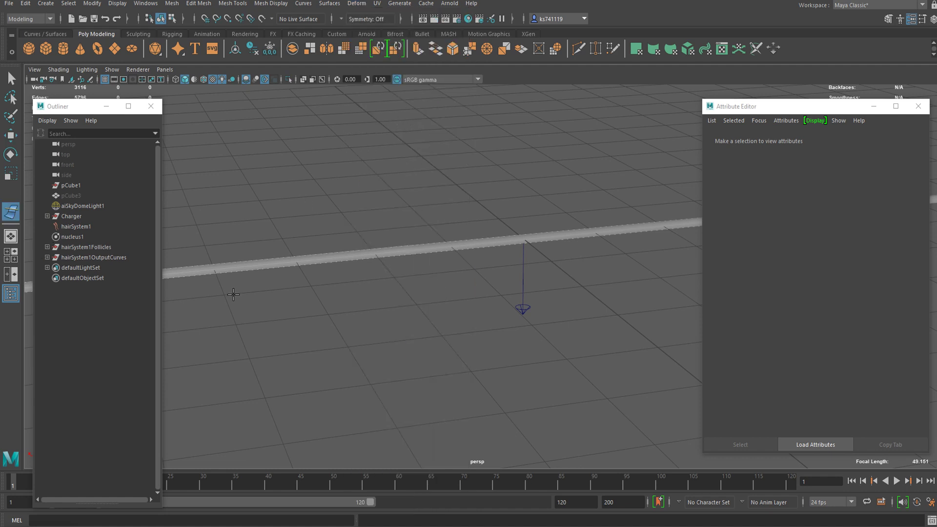
pyautogui.scroll(3, 348, 252)
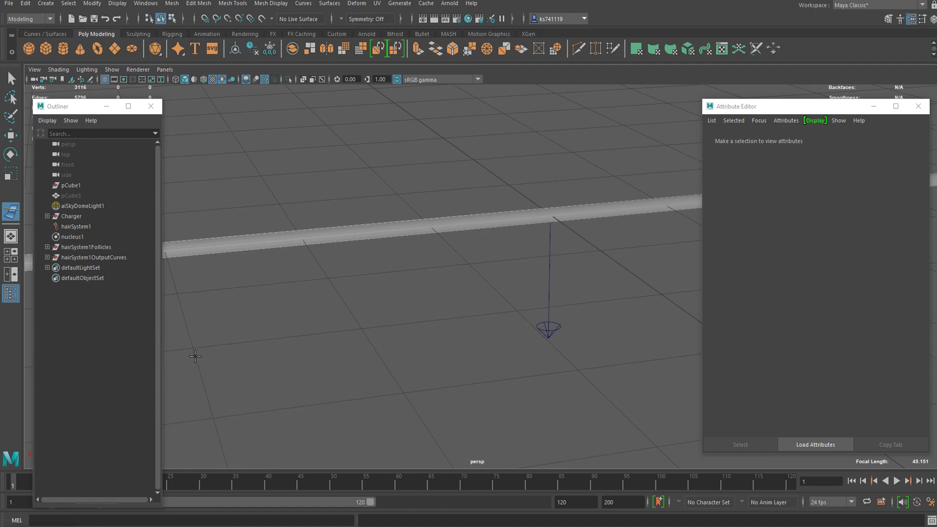
pyautogui.click(294, 233)
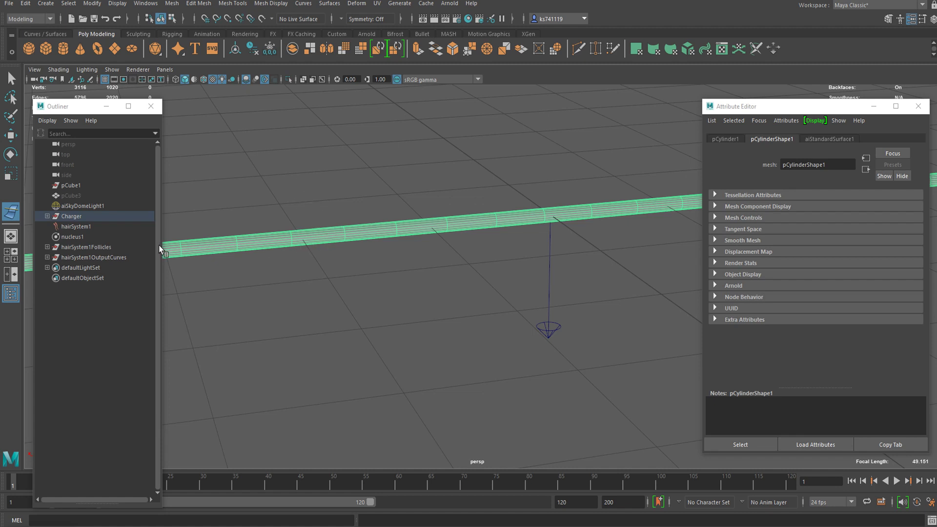
pyautogui.click(47, 257)
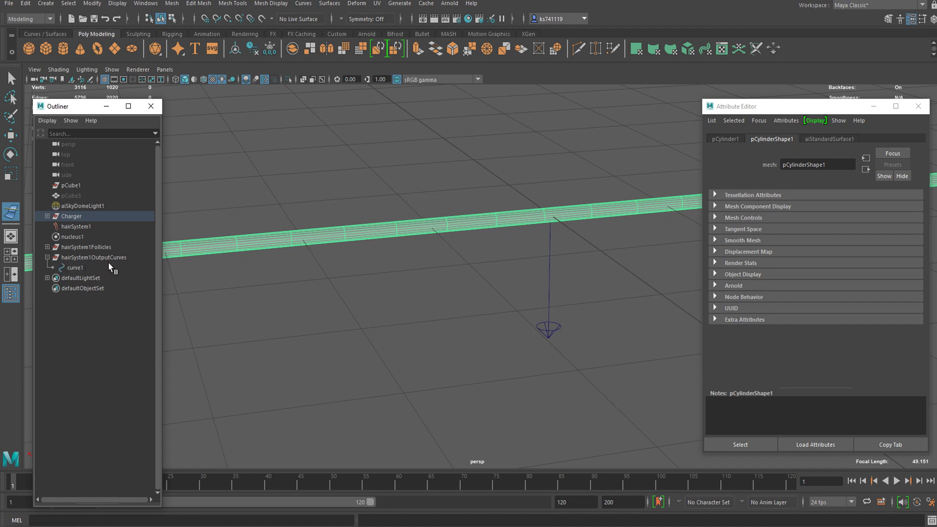
pyautogui.moveTo(127, 262); pyautogui.dragTo(73, 268)
pyautogui.click(91, 268)
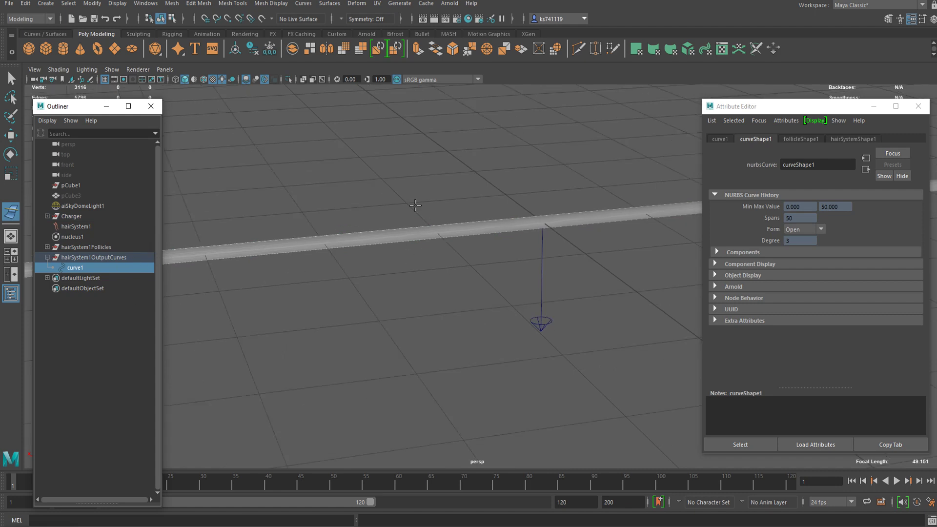
pyautogui.scroll(-3, 405, 194)
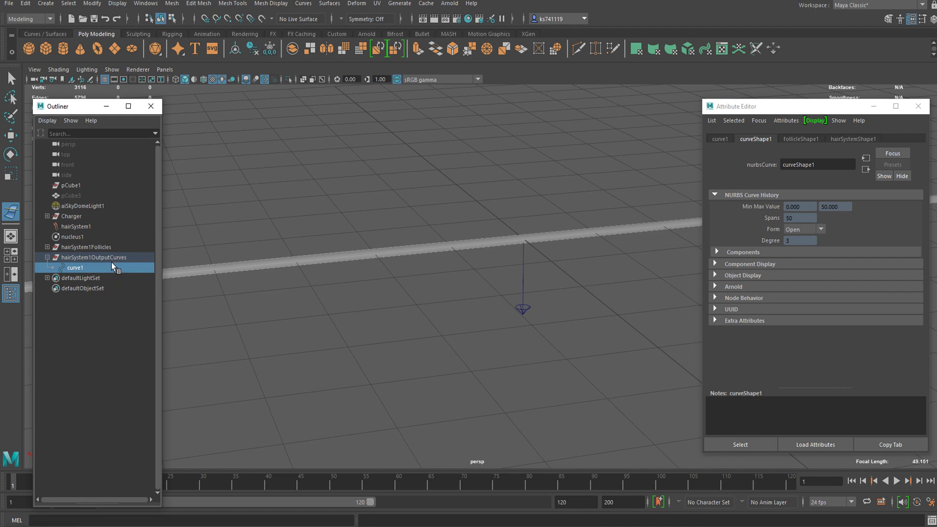
pyautogui.press('Return')
# Play the simulation to check how the cable mesh follows the dynamic curve, inspect it up close, and stop playback.
pyautogui.scroll(-6, 533, 350)
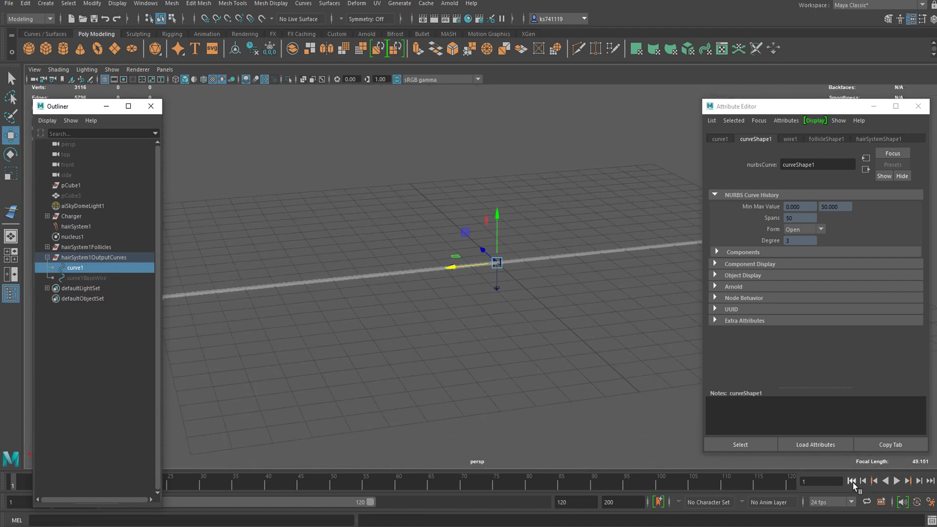
pyautogui.click(896, 481)
pyautogui.scroll(-5, 462, 320)
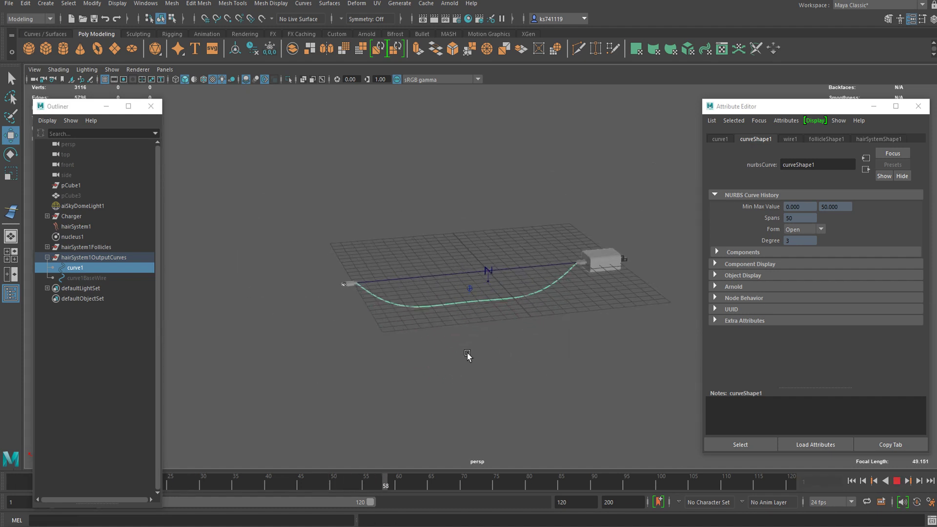
pyautogui.scroll(5, 381, 365)
pyautogui.scroll(4, 381, 364)
pyautogui.keyDown('alt'); pyautogui.moveTo(381, 365); pyautogui.dragTo(449, 302, button='middle'); pyautogui.keyUp('alt')
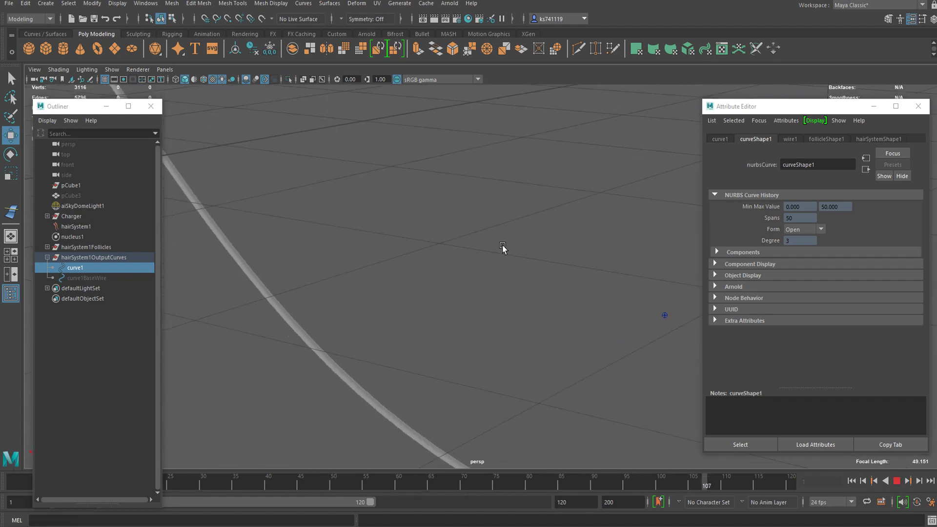
pyautogui.keyDown('alt'); pyautogui.moveTo(503, 245); pyautogui.dragTo(435, 257, button='right'); pyautogui.keyUp('alt')
pyautogui.keyDown('alt'); pyautogui.moveTo(434, 257); pyautogui.dragTo(572, 304); pyautogui.keyUp('alt')
pyautogui.click(897, 482)
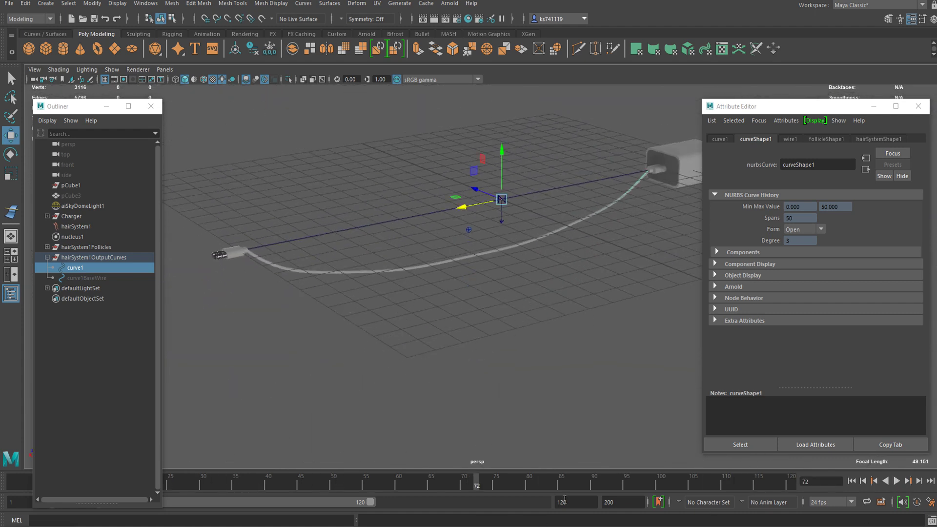
# Extend the playback range to end at frame 1000 and clear the selection.
pyautogui.doubleClick(565, 498)
pyautogui.write('1000')
pyautogui.press('Return')
pyautogui.click(507, 354)
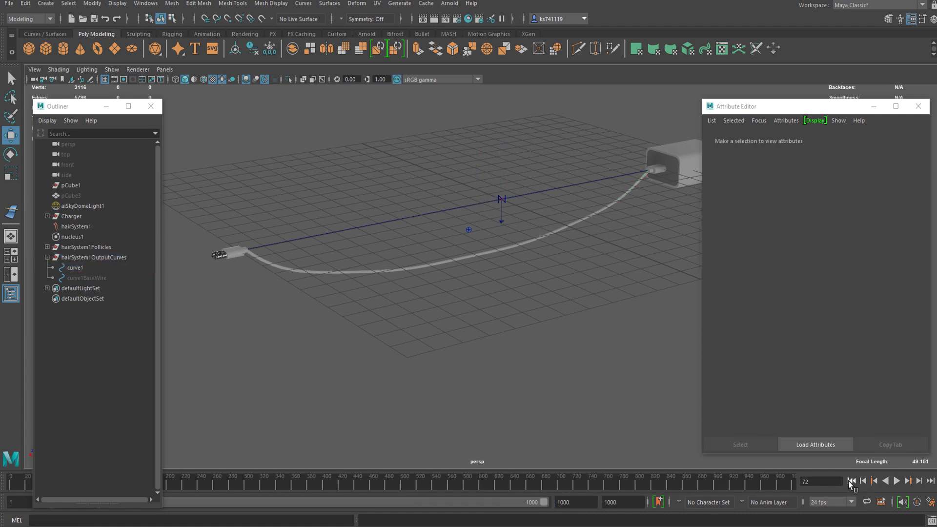
# Replay the cable simulation from the first frame and examine the sagging cable from several angles.
pyautogui.click(851, 480)
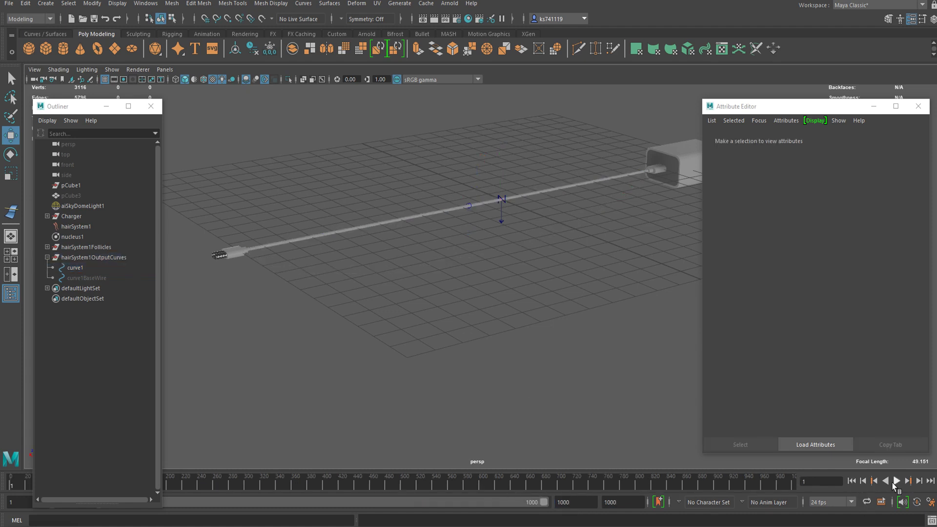
pyautogui.click(895, 482)
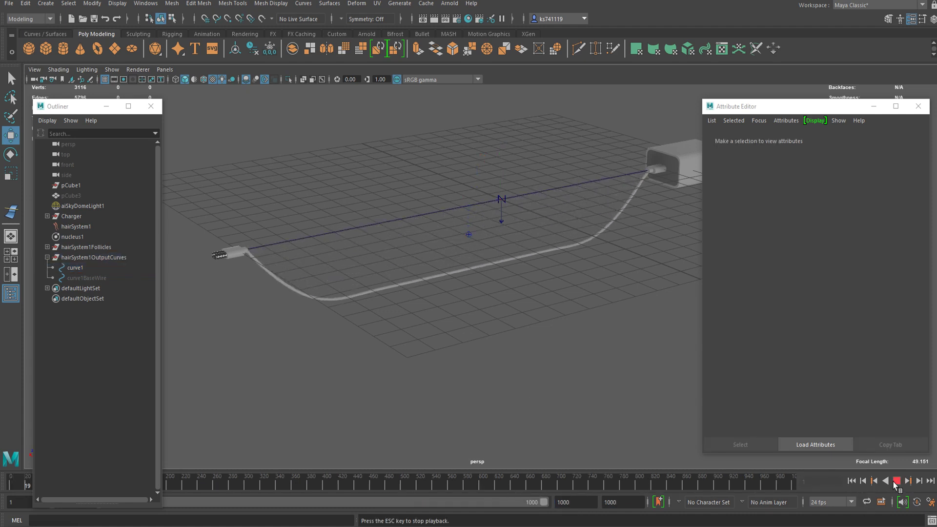
pyautogui.keyDown('alt'); pyautogui.moveTo(324, 355); pyautogui.dragTo(561, 281); pyautogui.keyUp('alt')
pyautogui.keyDown('alt'); pyautogui.moveTo(480, 266); pyautogui.dragTo(354, 254); pyautogui.keyUp('alt')
pyautogui.keyDown('alt'); pyautogui.moveTo(408, 325); pyautogui.dragTo(381, 325); pyautogui.keyUp('alt')
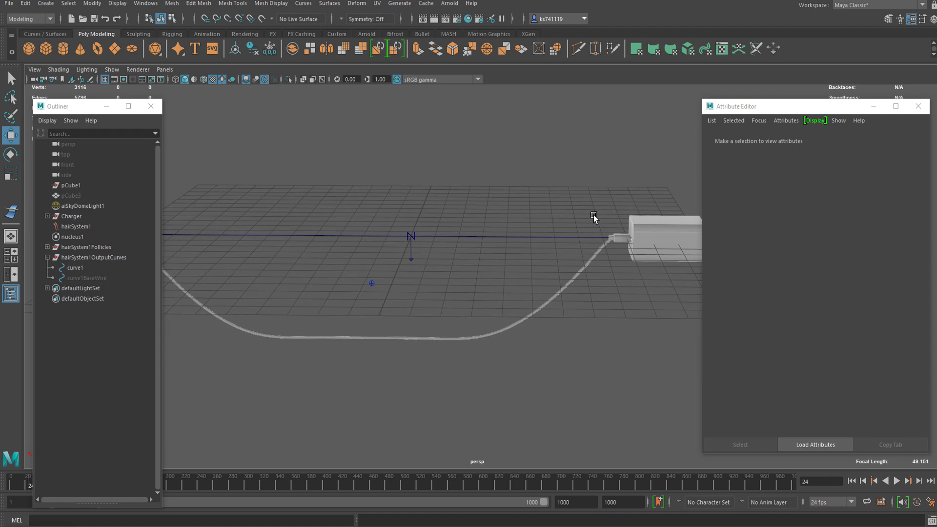
# Set the Point Lock of follicle1 under hairSystem1Follicles to No Attach, and rewind to frame 1.
pyautogui.click(48, 247)
pyautogui.click(78, 257)
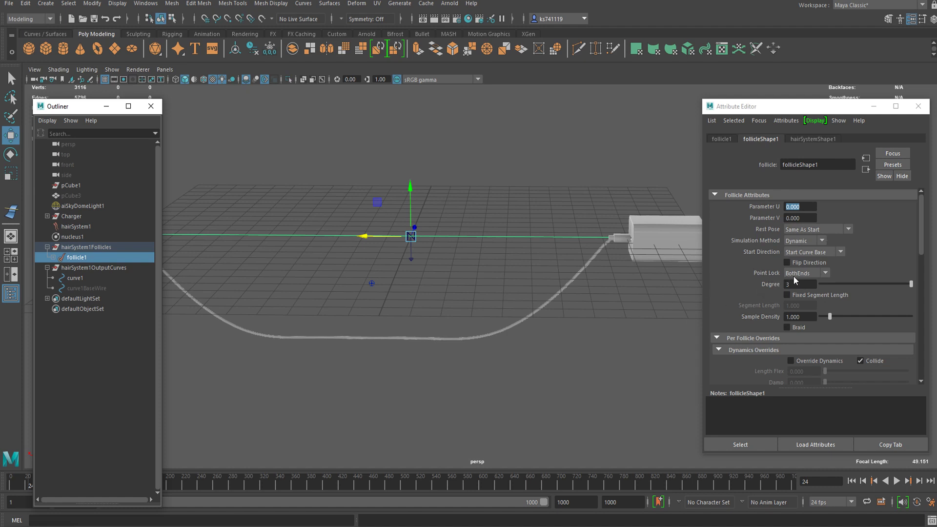
pyautogui.click(809, 273)
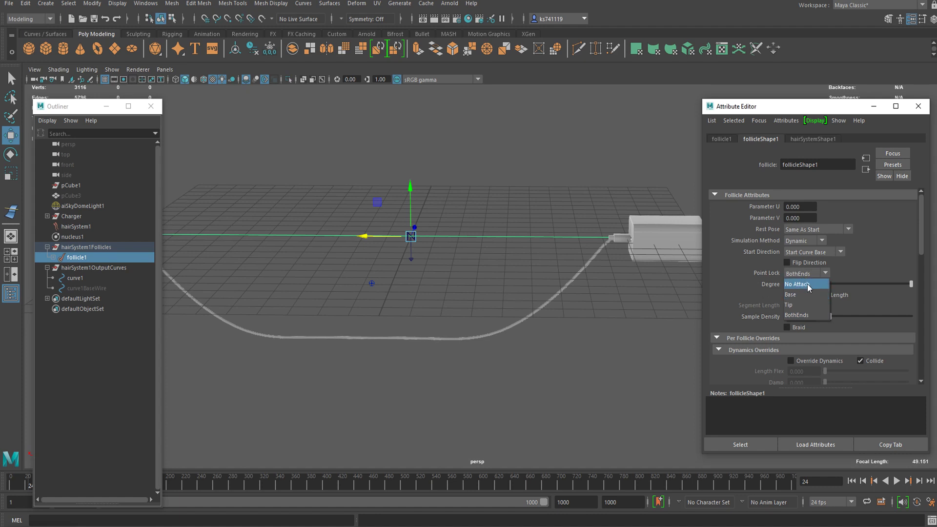
pyautogui.click(805, 285)
pyautogui.click(552, 324)
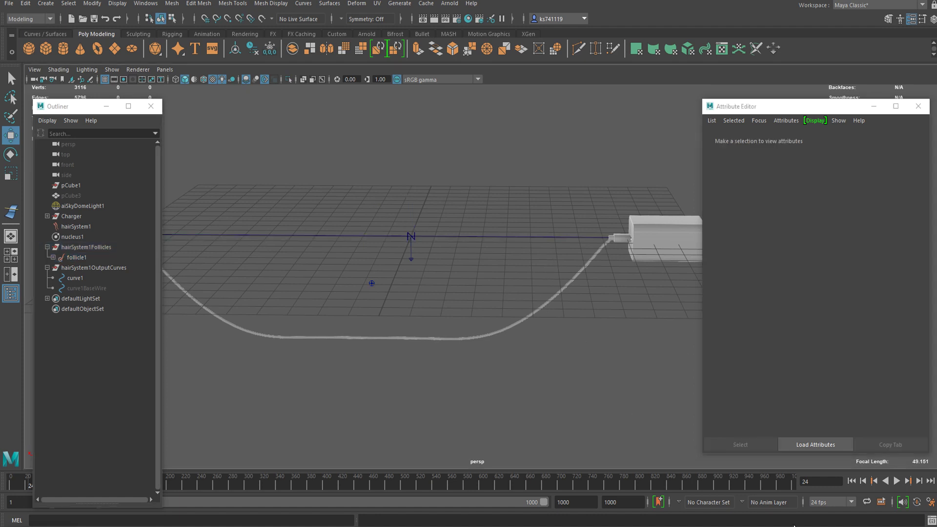
pyautogui.click(851, 480)
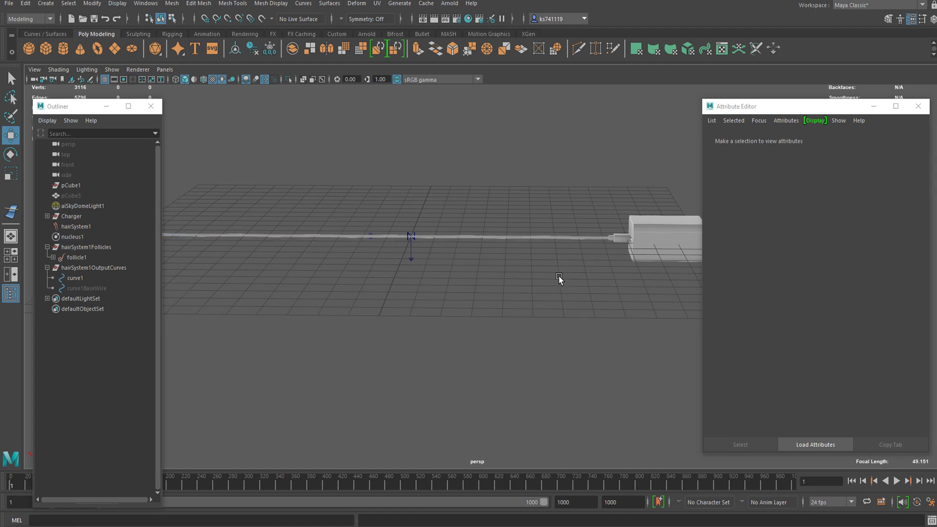
# Examine the plug connector and the charger body at the two ends of the cable.
pyautogui.scroll(-2, 571, 221)
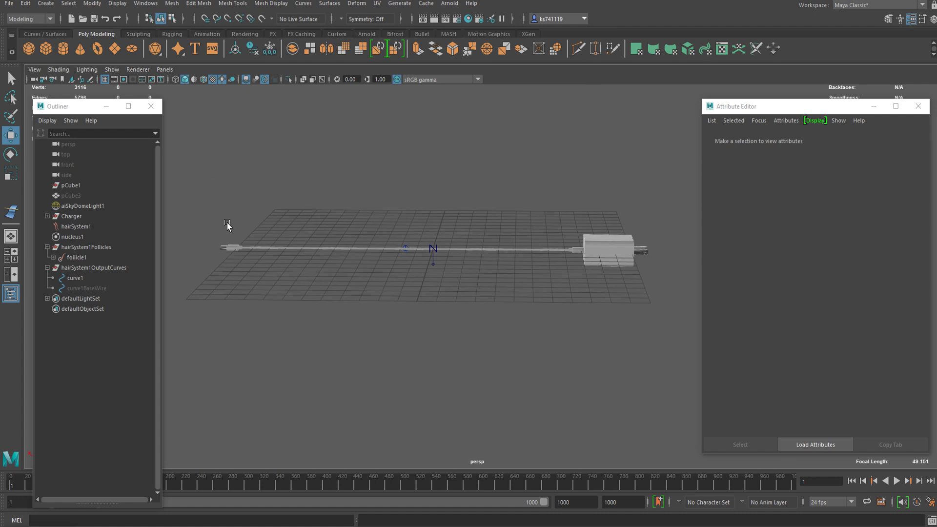
pyautogui.moveTo(206, 205); pyautogui.dragTo(232, 264)
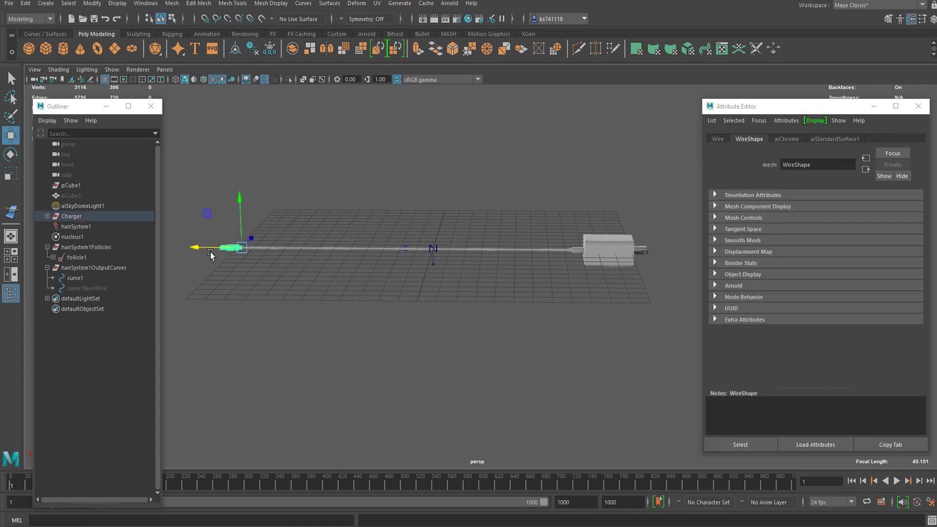
pyautogui.click(579, 236)
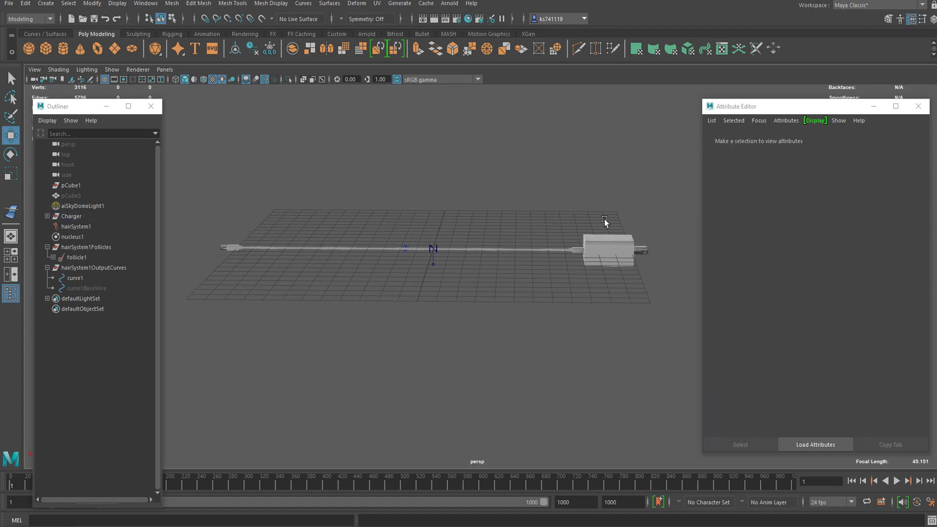
pyautogui.moveTo(574, 183); pyautogui.dragTo(680, 314)
pyautogui.click(692, 314)
pyautogui.moveTo(627, 145); pyautogui.dragTo(519, 324)
pyautogui.click(484, 308)
pyautogui.scroll(5, 624, 283)
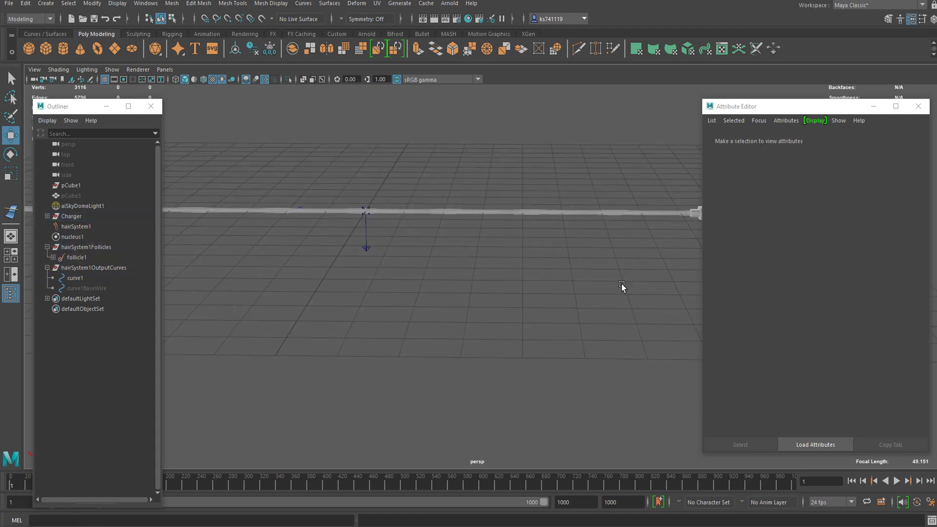
pyautogui.keyDown('alt'); pyautogui.moveTo(605, 283); pyautogui.dragTo(371, 295, button='middle'); pyautogui.keyUp('alt')
pyautogui.keyDown('alt'); pyautogui.moveTo(261, 209); pyautogui.dragTo(262, 262); pyautogui.keyUp('alt')
pyautogui.click(350, 272)
pyautogui.click(319, 288)
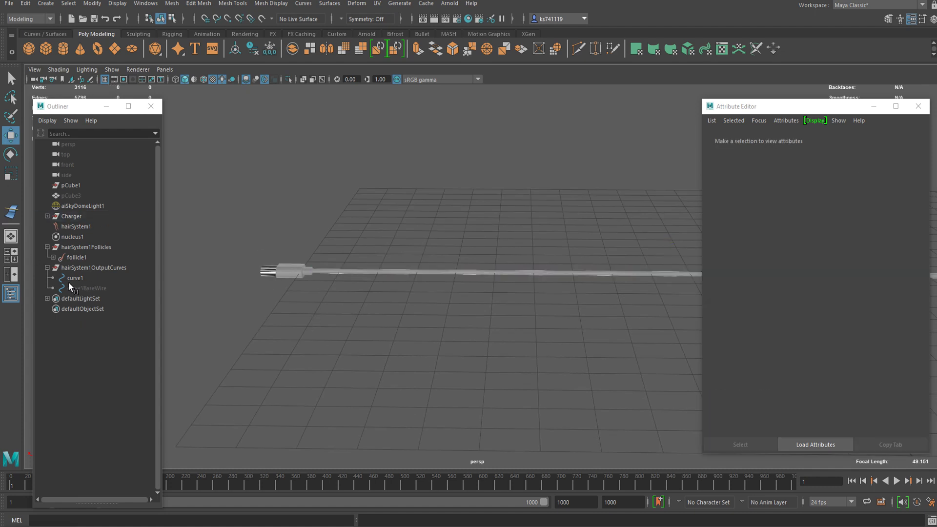
# Isolate curve1 from hairSystem1OutputCurves in the perspective view.
pyautogui.click(83, 278)
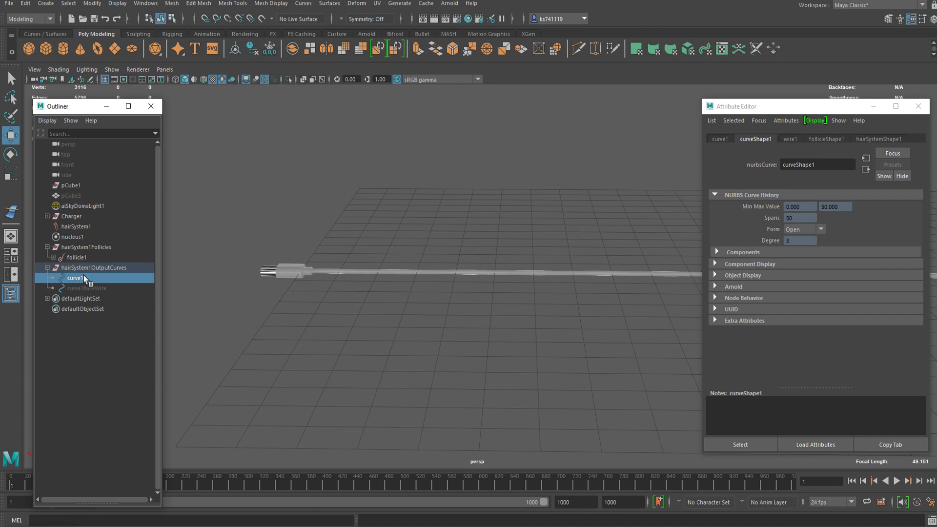
pyautogui.click(289, 80)
pyautogui.keyDown('alt'); pyautogui.moveTo(359, 325); pyautogui.dragTo(408, 319); pyautogui.keyUp('alt')
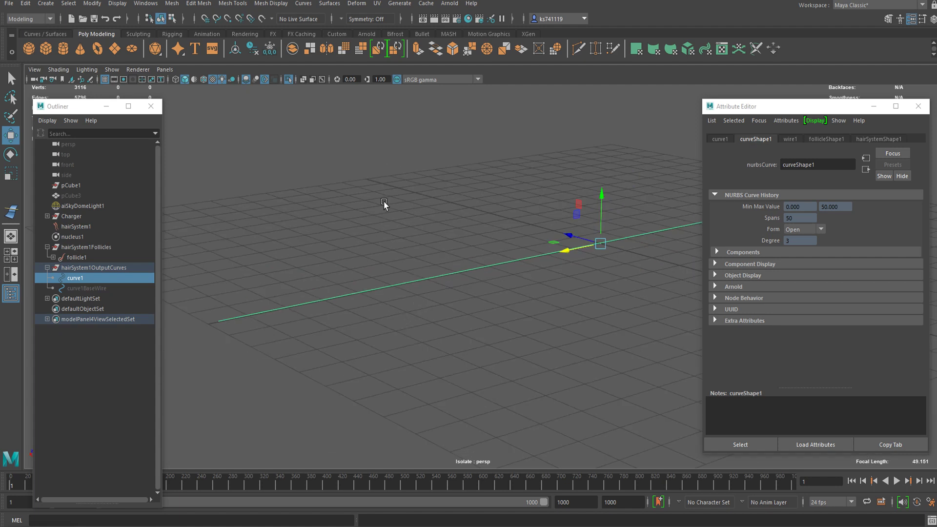
# Switch to the FX menu set and add a Transform Constraint to the control vertex at the plug end of curve1.
pyautogui.click(30, 19)
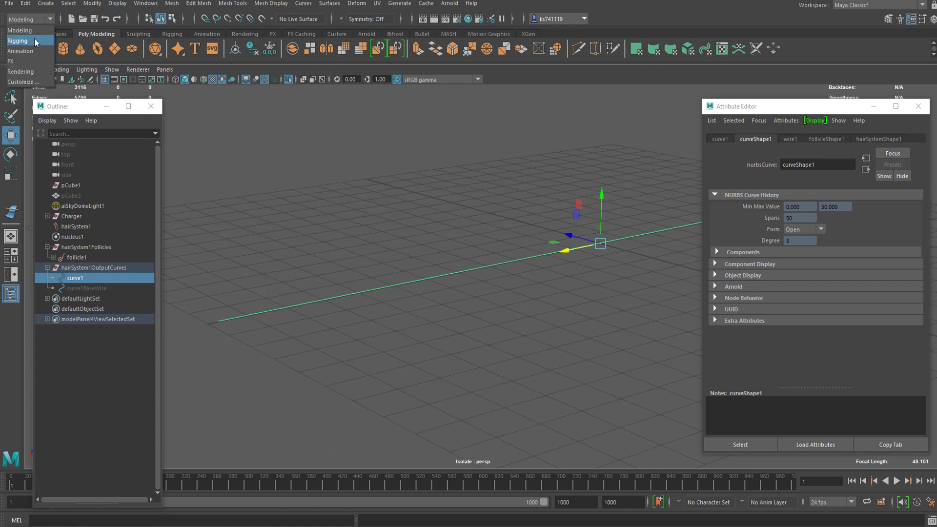
pyautogui.click(24, 61)
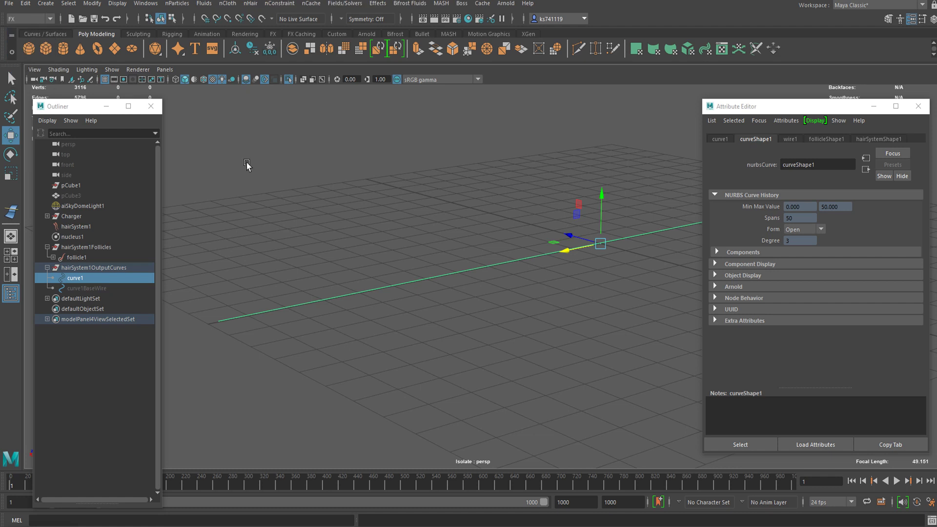
pyautogui.rightClick(456, 165)
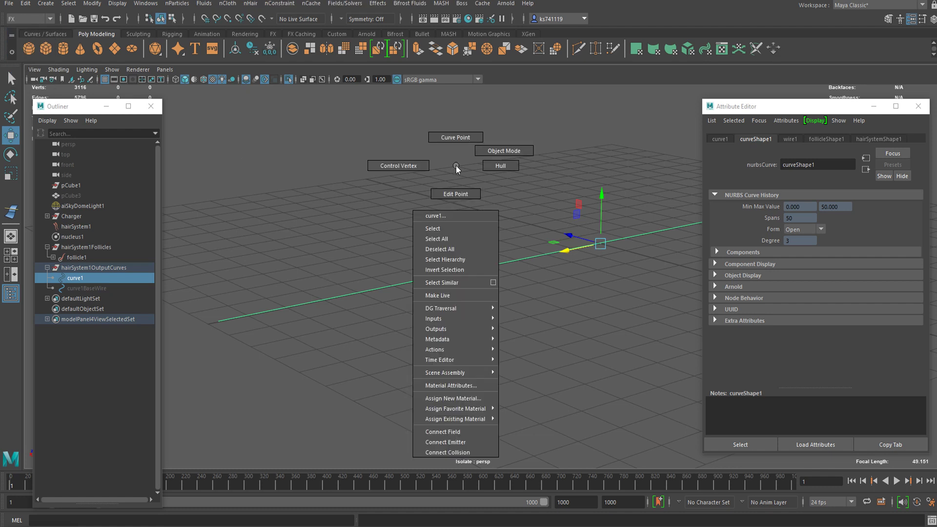
pyautogui.click(395, 167)
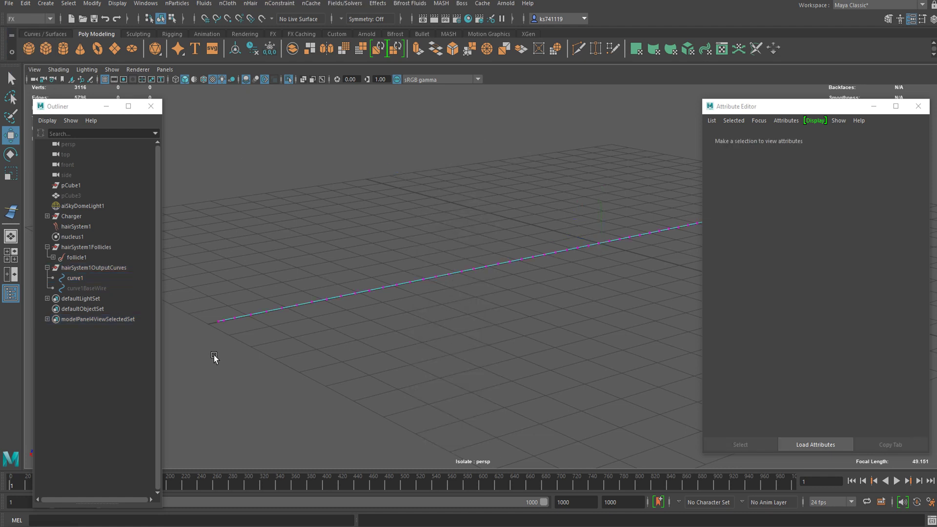
pyautogui.click(217, 319)
pyautogui.scroll(-3, 293, 337)
pyautogui.keyDown('alt'); pyautogui.moveTo(302, 349); pyautogui.dragTo(267, 348); pyautogui.keyUp('alt')
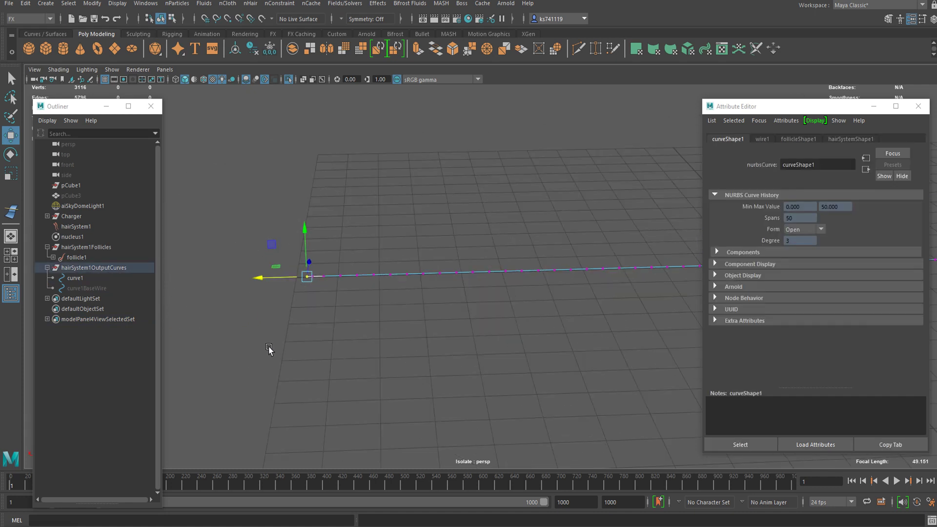
pyautogui.keyDown('alt'); pyautogui.moveTo(298, 313); pyautogui.dragTo(360, 332, button='middle'); pyautogui.keyUp('alt')
pyautogui.keyDown('alt'); pyautogui.moveTo(360, 332); pyautogui.dragTo(283, 282); pyautogui.keyUp('alt')
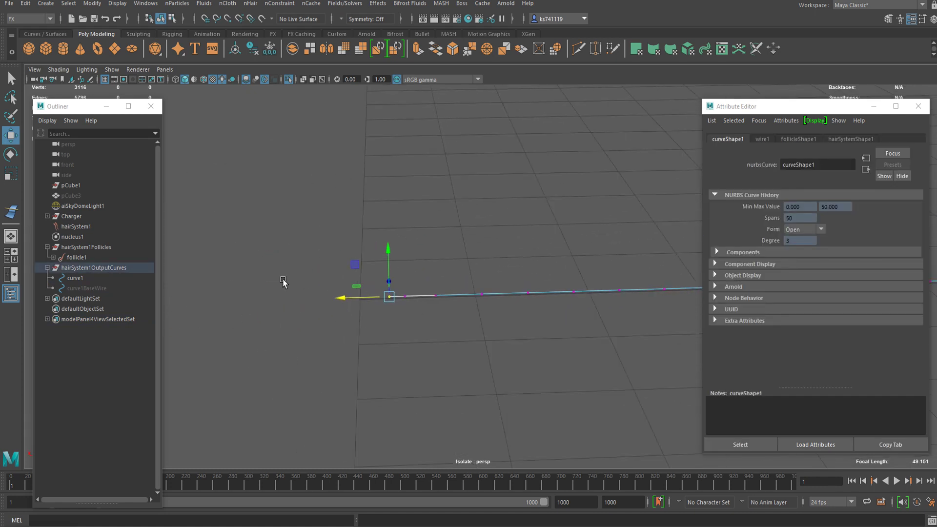
pyautogui.click(285, 4)
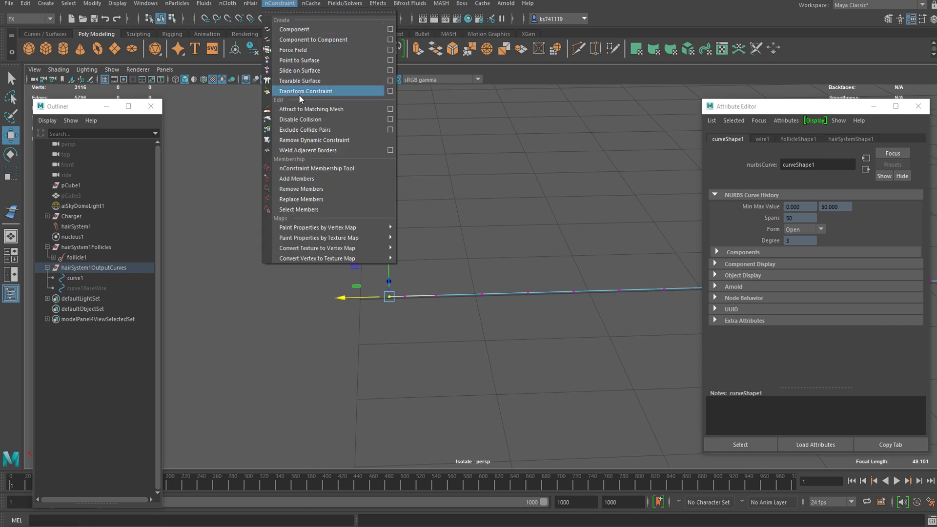
pyautogui.click(339, 94)
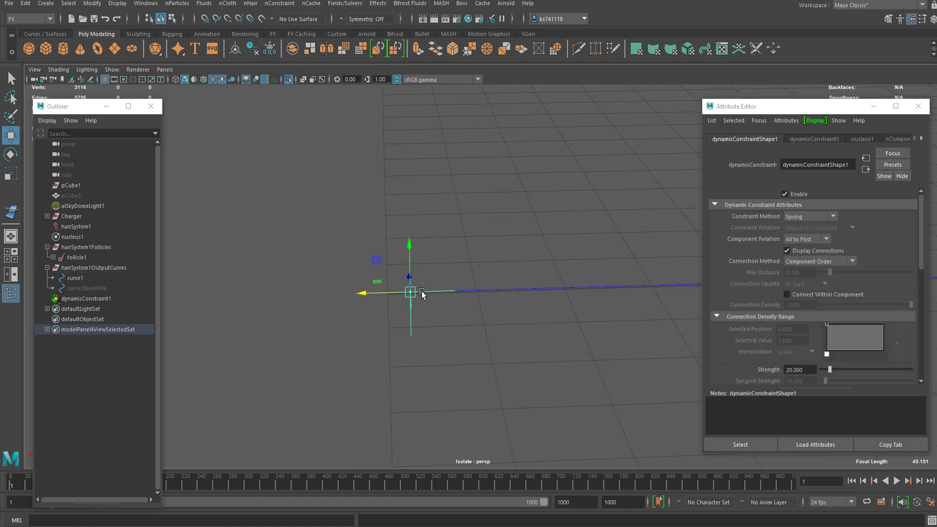
# Add a Transform Constraint to the last control vertex at the opposite end of curve1.
pyautogui.keyDown('alt'); pyautogui.moveTo(461, 297); pyautogui.dragTo(109, 345, button='middle'); pyautogui.keyUp('alt')
pyautogui.keyDown('alt'); pyautogui.moveTo(671, 304); pyautogui.dragTo(308, 265, button='middle'); pyautogui.keyUp('alt')
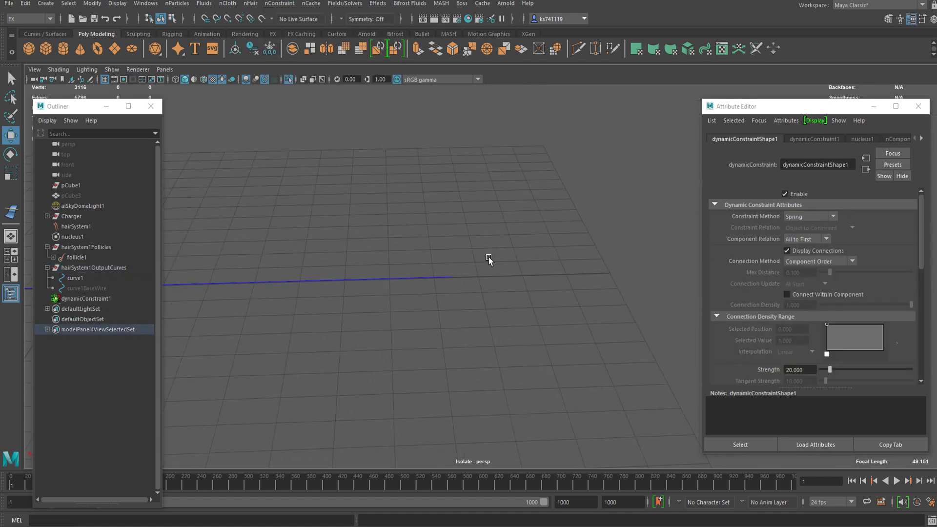
pyautogui.moveTo(488, 257); pyautogui.dragTo(425, 298)
pyautogui.scroll(1, 451, 292)
pyautogui.moveTo(453, 280); pyautogui.dragTo(415, 246, button='right')
pyautogui.scroll(3, 426, 266)
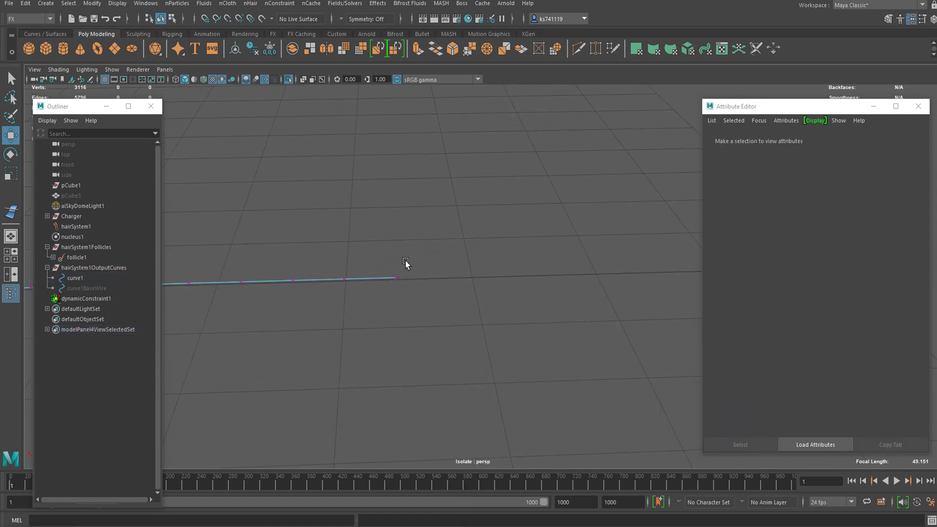
pyautogui.moveTo(408, 262); pyautogui.dragTo(391, 292)
pyautogui.click(279, 3)
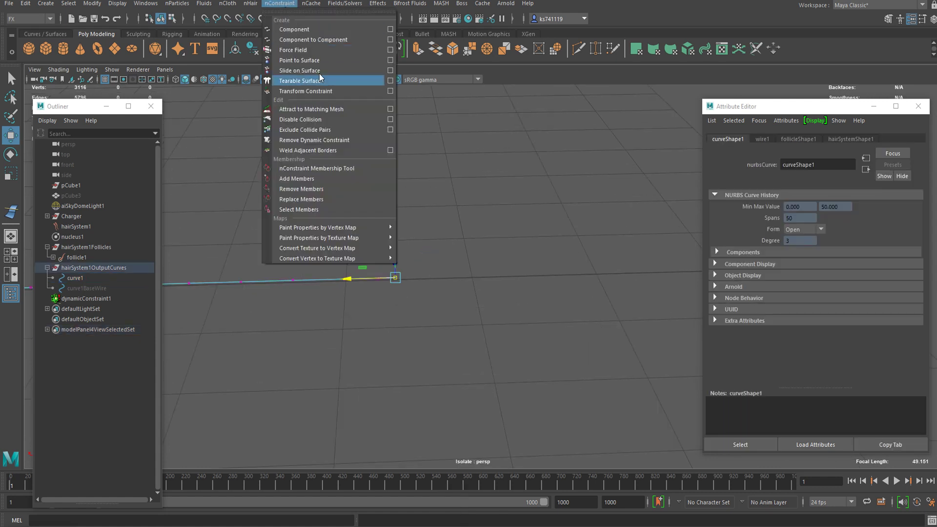
pyautogui.click(316, 90)
# Select dynamicConstraint1 and turn off isolation so the whole charger and cable show in the perspective view.
pyautogui.press('q')
pyautogui.rightClick(314, 225)
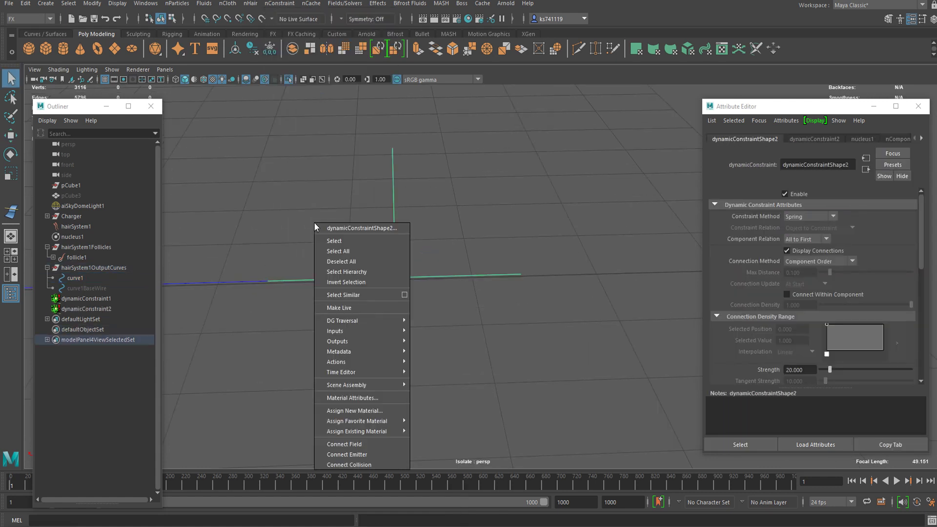
pyautogui.keyDown('alt'); pyautogui.moveTo(322, 191); pyautogui.dragTo(210, 282, button='right'); pyautogui.keyUp('alt')
pyautogui.click(298, 390)
pyautogui.keyDown('alt'); pyautogui.moveTo(298, 391); pyautogui.dragTo(395, 373, button='middle'); pyautogui.keyUp('alt')
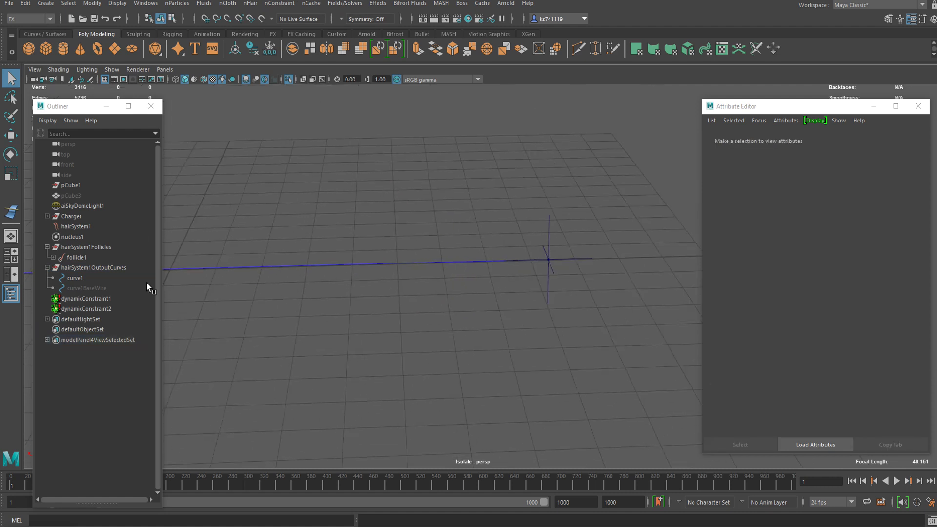
pyautogui.click(75, 302)
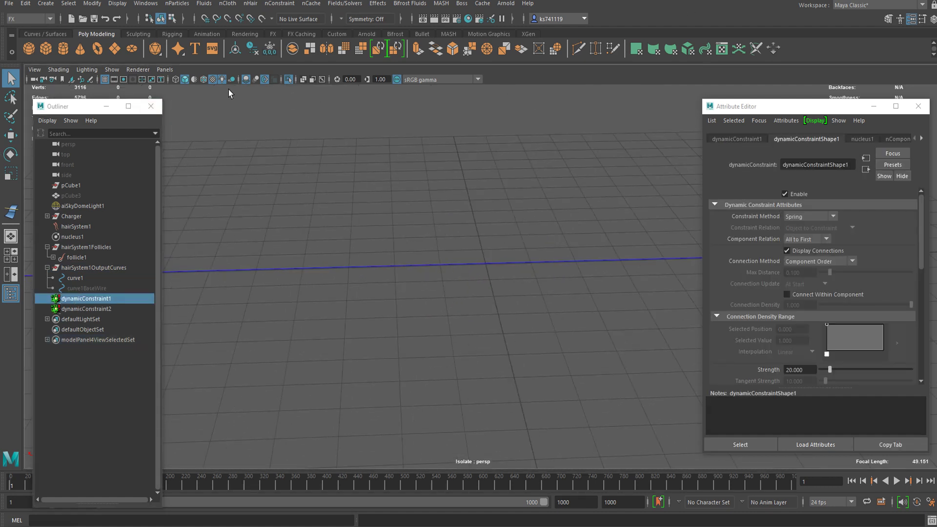
pyautogui.click(288, 79)
pyautogui.press('f')
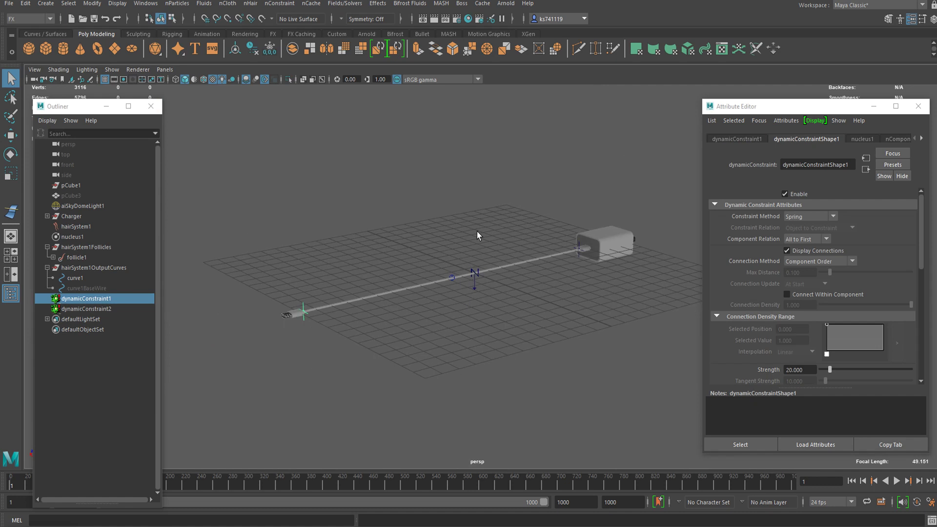
pyautogui.keyDown('alt'); pyautogui.moveTo(477, 236); pyautogui.dragTo(206, 149); pyautogui.keyUp('alt')
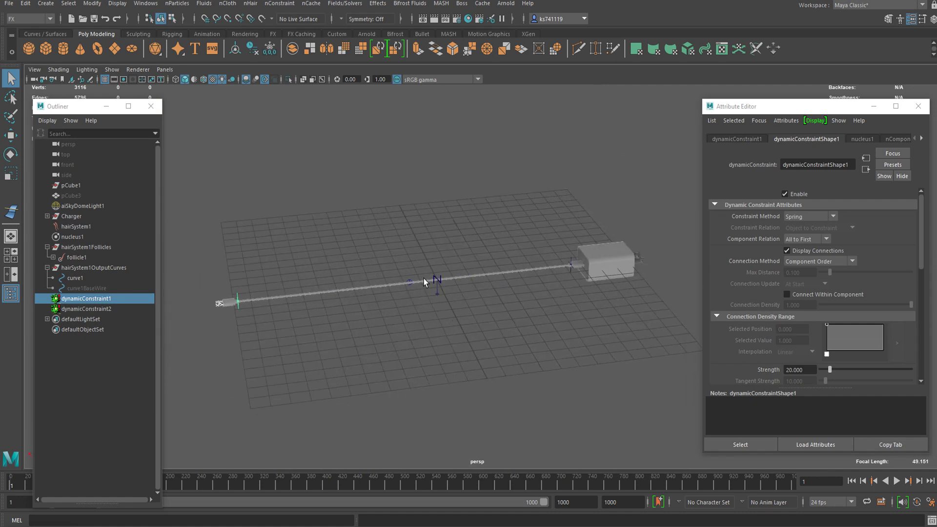
pyautogui.keyDown('alt'); pyautogui.moveTo(457, 244); pyautogui.dragTo(500, 222); pyautogui.keyUp('alt')
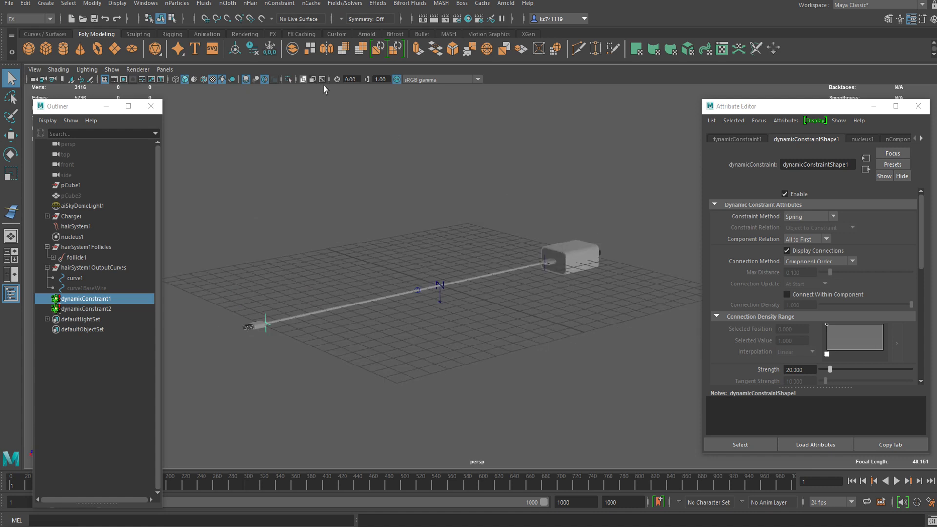
# Run Interactive Playback from the FX shelf and test the cable by moving dynamicConstraint1 and dynamicConstraint2 upward.
pyautogui.click(272, 34)
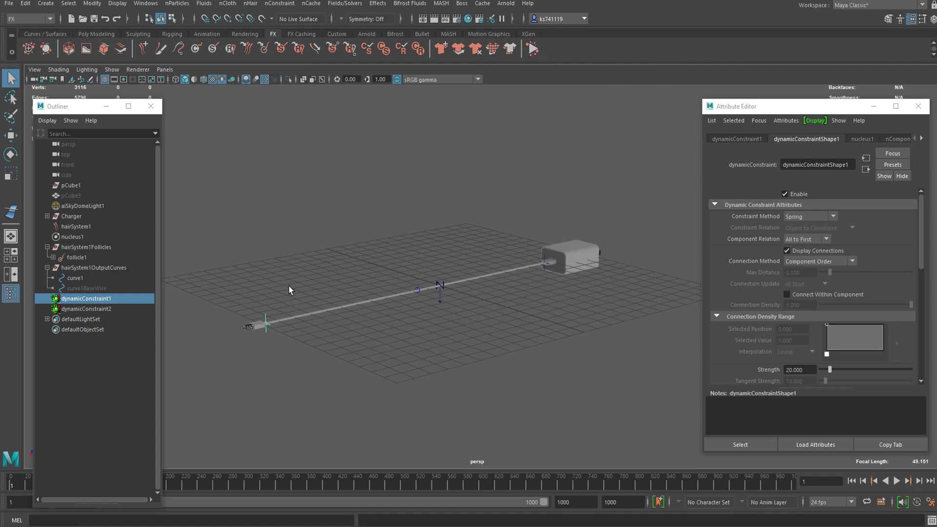
pyautogui.press('w')
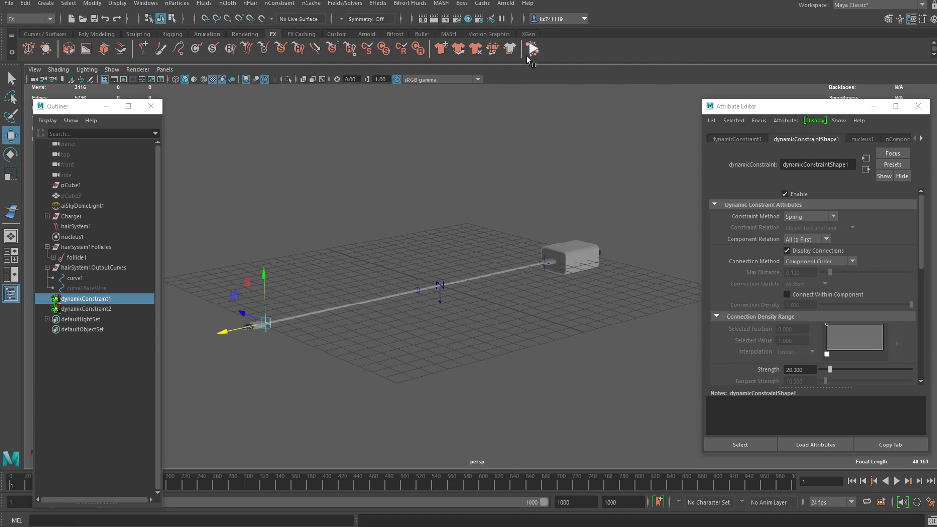
pyautogui.click(533, 49)
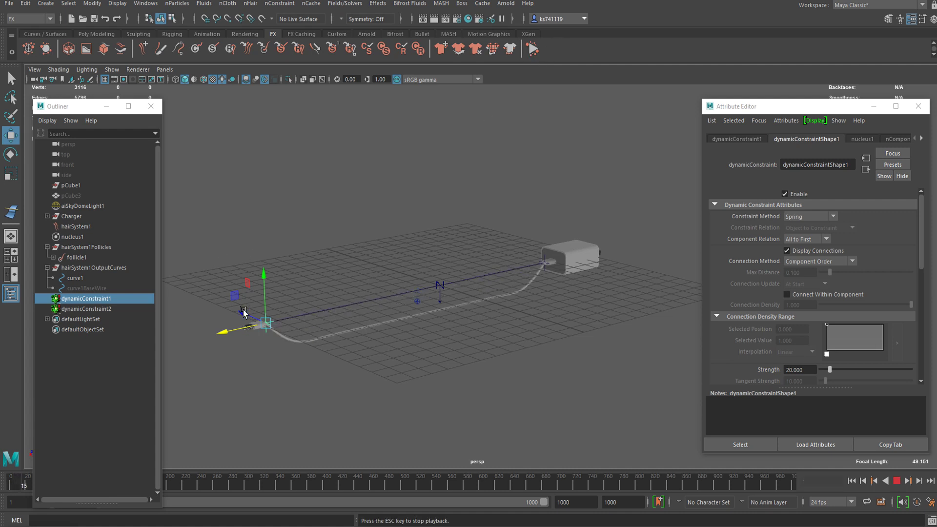
pyautogui.moveTo(242, 294); pyautogui.dragTo(265, 249)
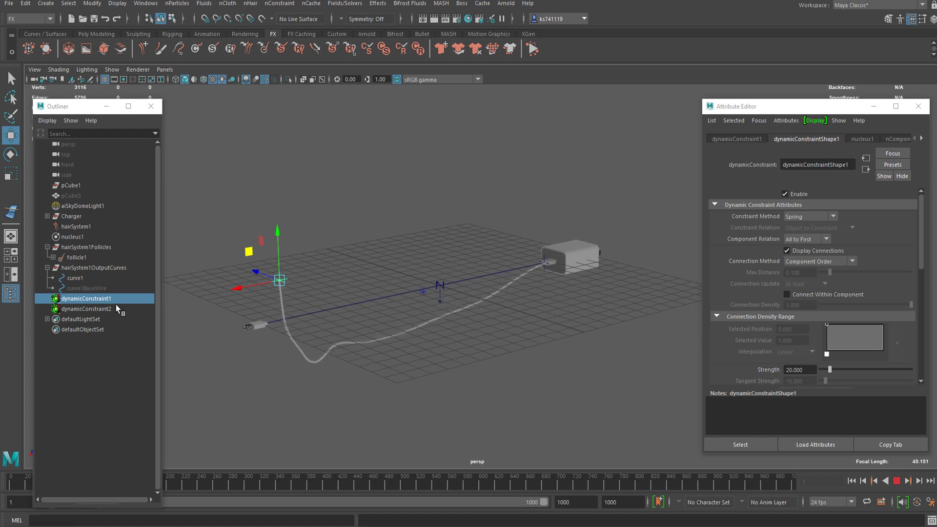
pyautogui.click(120, 308)
pyautogui.moveTo(519, 237); pyautogui.dragTo(506, 179)
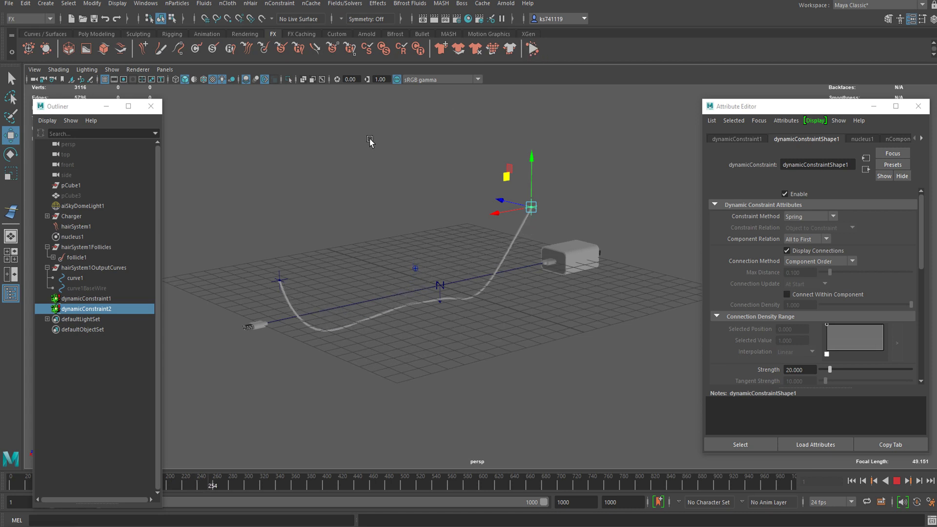
pyautogui.click(901, 480)
# Undo the playback and the moves of both dynamic constraints.
pyautogui.hotkey('ctrl', 'z')
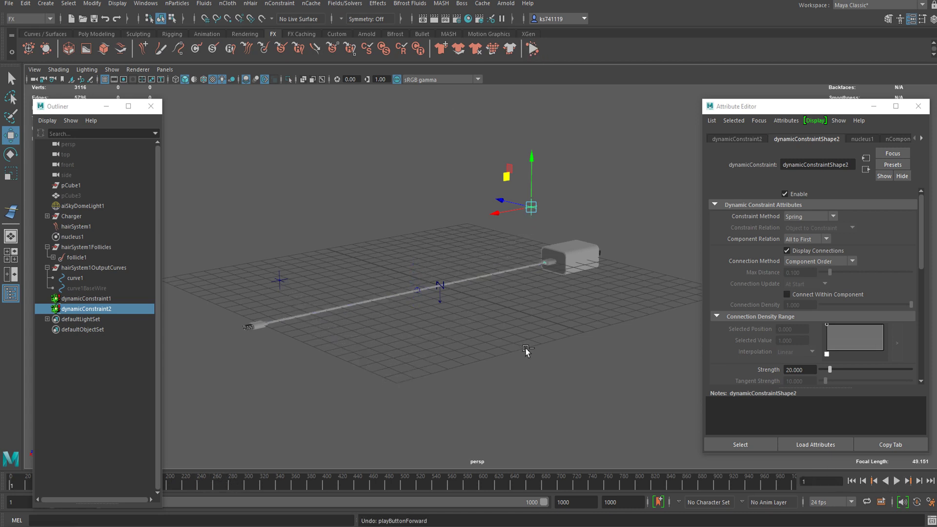
pyautogui.hotkey('ctrl', 'z')
pyautogui.hotkey('ctrl', 'z')
pyautogui.hotkey('ctrl', 'z')
pyautogui.hotkey('ctrl', 'z')
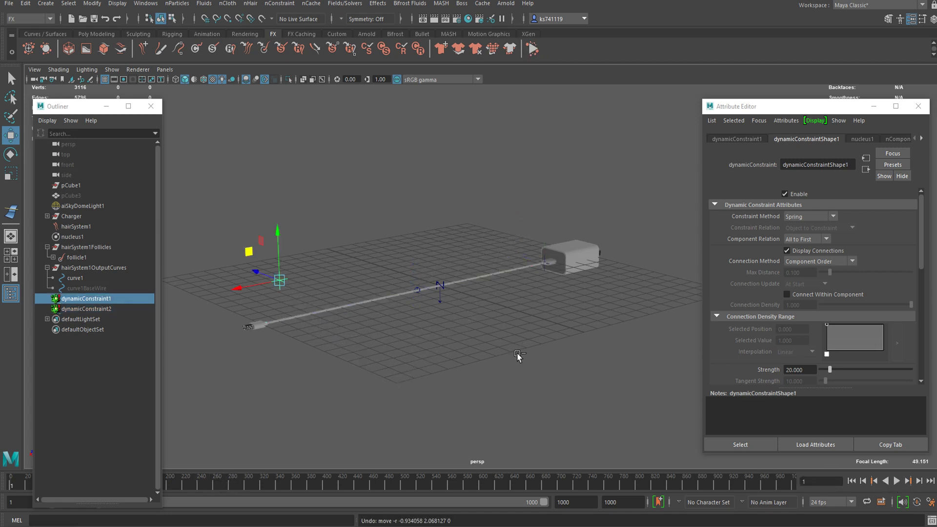
# Examine the plug connector where it meets the cable and the transform constraint.
pyautogui.click(332, 369)
pyautogui.keyDown('alt'); pyautogui.moveTo(273, 339); pyautogui.dragTo(359, 329, button='middle'); pyautogui.keyUp('alt')
pyautogui.keyDown('alt'); pyautogui.moveTo(396, 332); pyautogui.dragTo(356, 337); pyautogui.keyUp('alt')
pyautogui.scroll(3, 336, 315)
pyautogui.keyDown('alt'); pyautogui.moveTo(263, 322); pyautogui.dragTo(424, 319, button='middle'); pyautogui.keyUp('alt')
pyautogui.scroll(5, 471, 328)
pyautogui.click(460, 291)
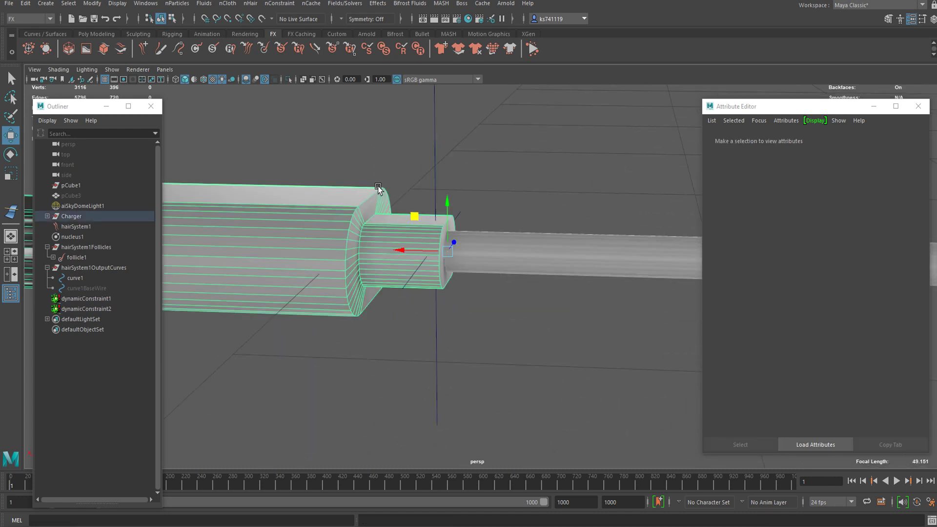
pyautogui.scroll(-3, 388, 240)
pyautogui.scroll(4, 447, 224)
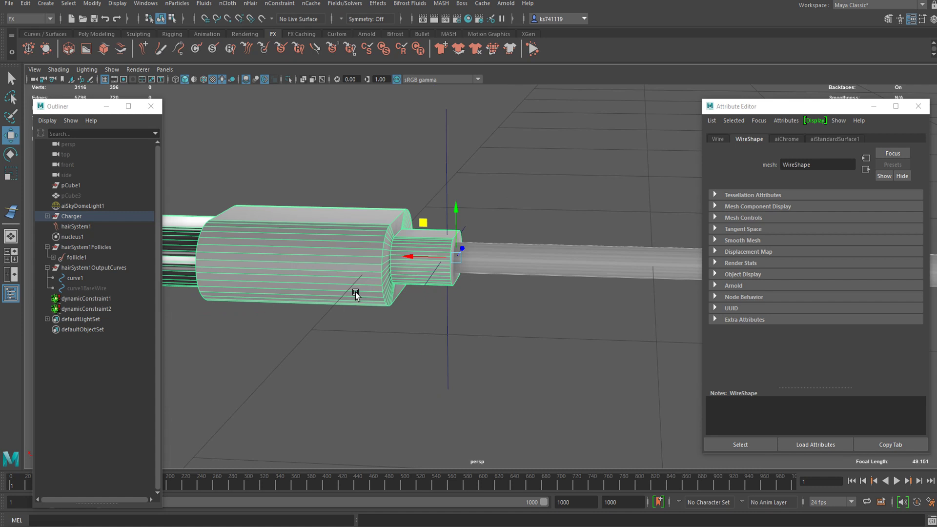
pyautogui.click(501, 183)
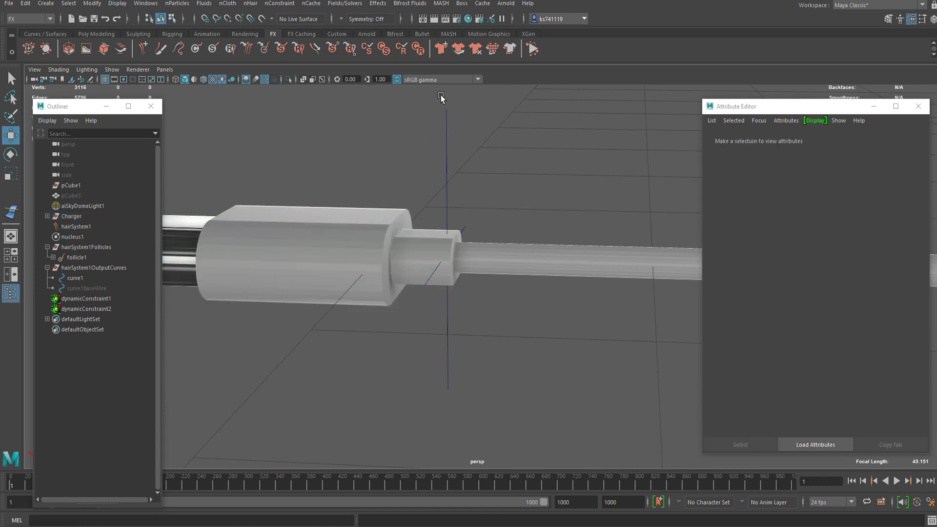
# Parent the plug connector mesh Wire from the Charger group under dynamicConstraint1.
pyautogui.click(282, 260)
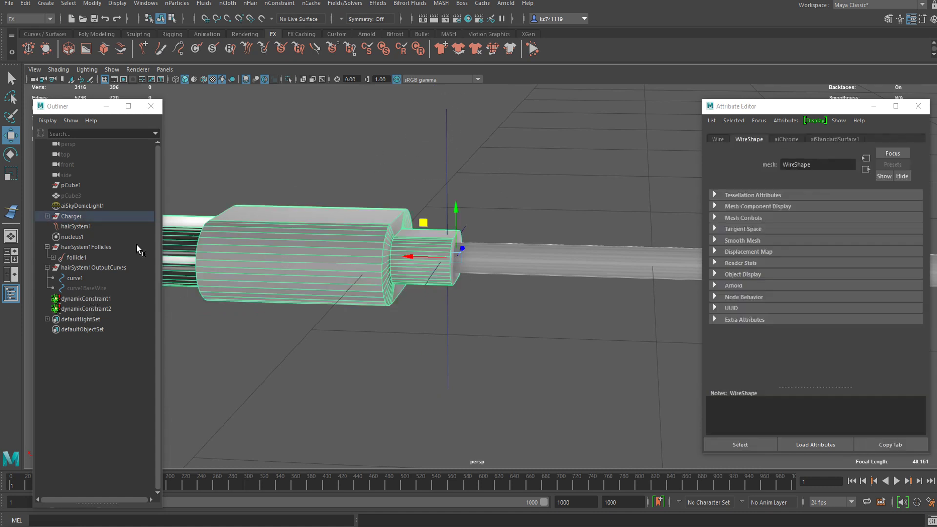
pyautogui.click(48, 216)
pyautogui.keyDown('alt'); pyautogui.moveTo(259, 256); pyautogui.dragTo(355, 263, button='right'); pyautogui.keyUp('alt')
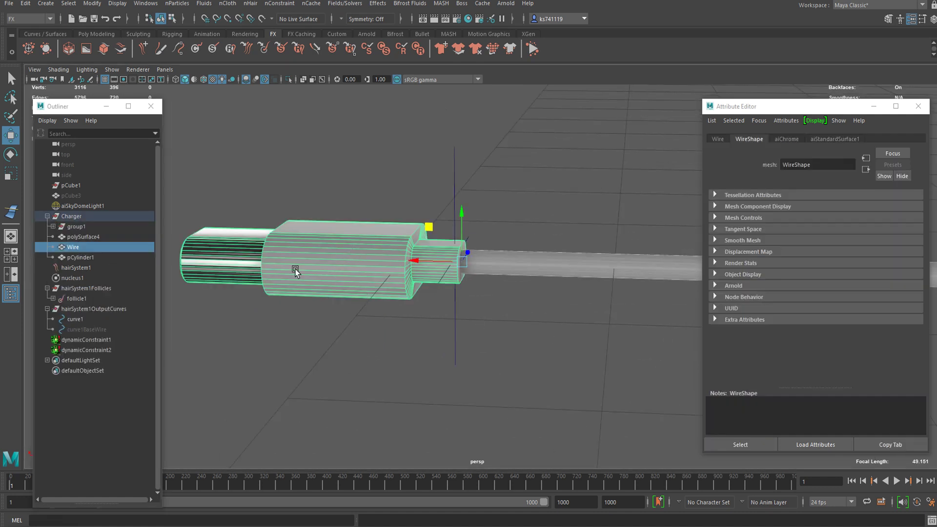
pyautogui.keyDown('alt'); pyautogui.moveTo(483, 285); pyautogui.dragTo(395, 293, button='right'); pyautogui.keyUp('alt')
pyautogui.keyDown('alt'); pyautogui.moveTo(395, 292); pyautogui.dragTo(466, 322); pyautogui.keyUp('alt')
pyautogui.keyDown('alt'); pyautogui.moveTo(453, 321); pyautogui.dragTo(262, 255, button='middle'); pyautogui.keyUp('alt')
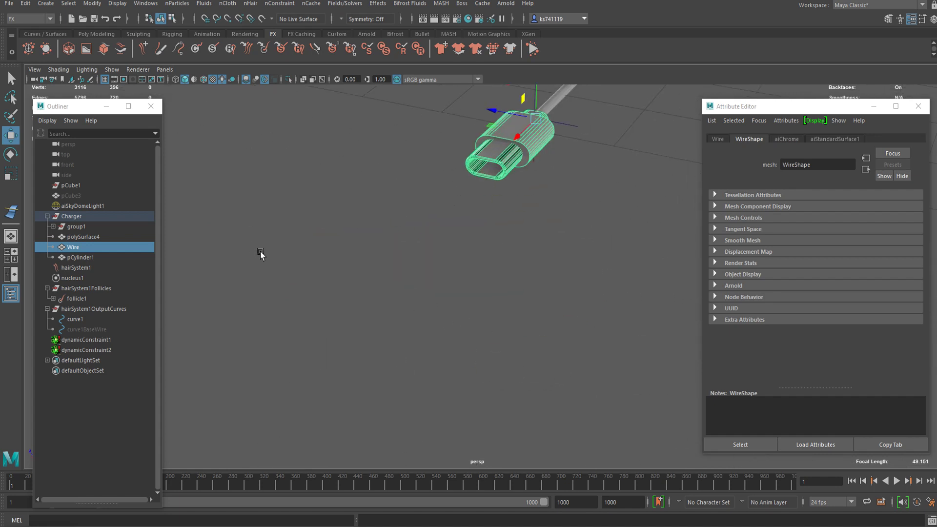
pyautogui.keyDown('alt'); pyautogui.moveTo(393, 190); pyautogui.dragTo(348, 272, button='middle'); pyautogui.keyUp('alt')
pyautogui.keyDown('alt'); pyautogui.moveTo(349, 271); pyautogui.dragTo(433, 320); pyautogui.keyUp('alt')
pyautogui.keyDown('alt'); pyautogui.moveTo(433, 320); pyautogui.dragTo(460, 357, button='middle'); pyautogui.keyUp('alt')
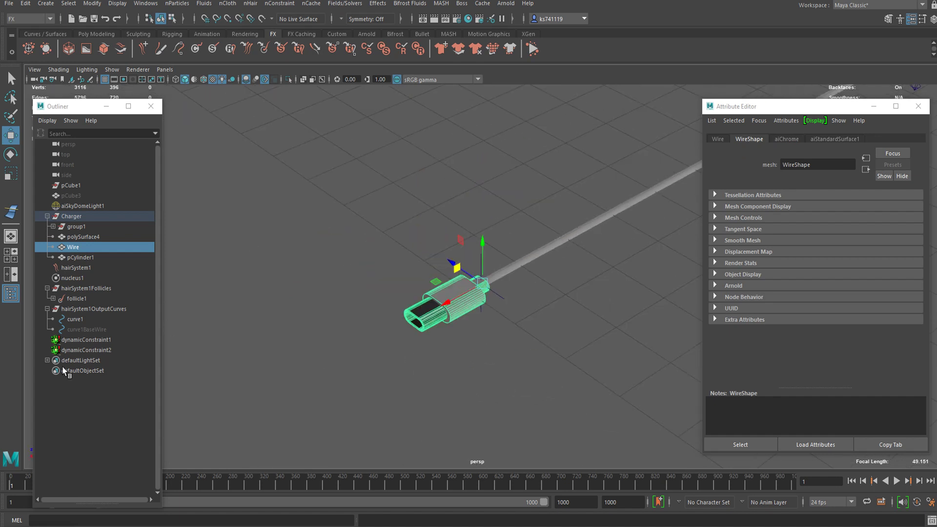
pyautogui.keyDown('ctrl'); pyautogui.click(87, 340); pyautogui.keyUp('ctrl')
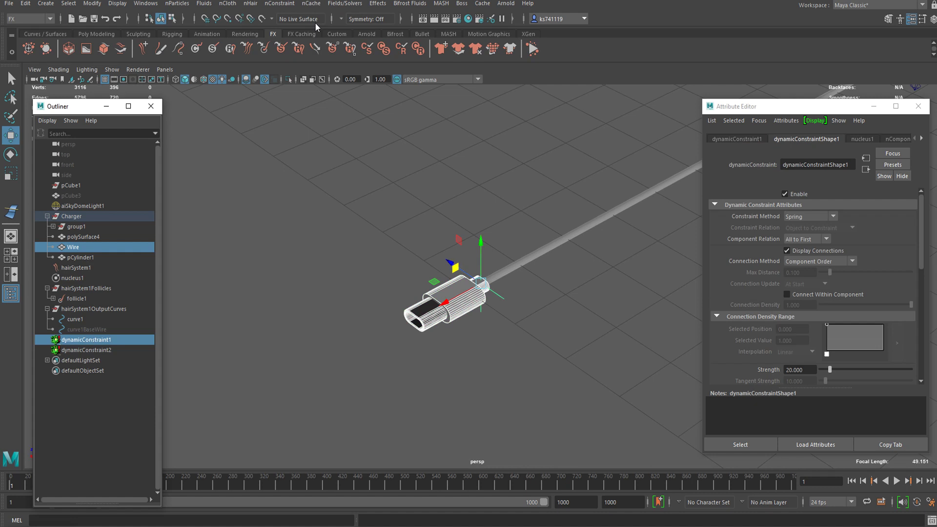
pyautogui.press('p')
# Check the plug connector's attachment by selecting dynamicConstraint1 and viewing the plug end from another angle.
pyautogui.scroll(-3, 548, 330)
pyautogui.click(542, 331)
pyautogui.keyDown('alt'); pyautogui.moveTo(535, 332); pyautogui.dragTo(455, 246); pyautogui.keyUp('alt')
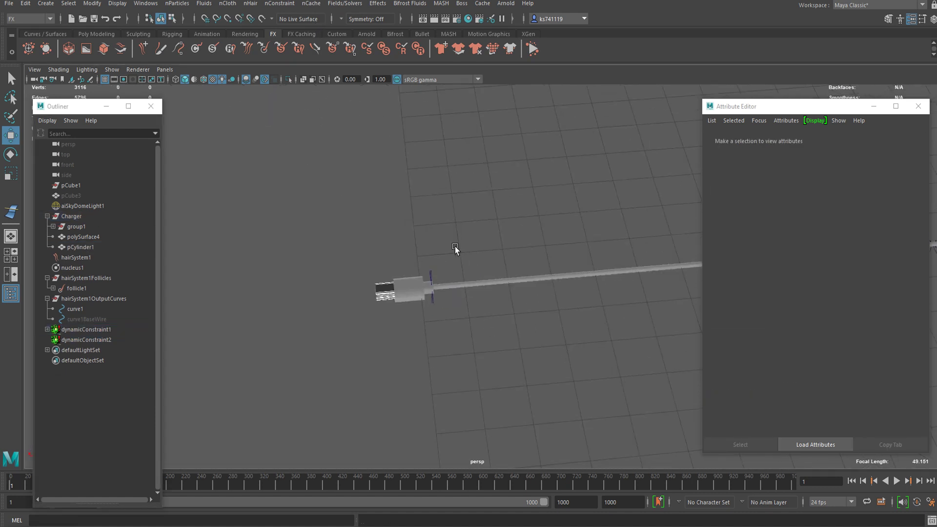
pyautogui.click(84, 330)
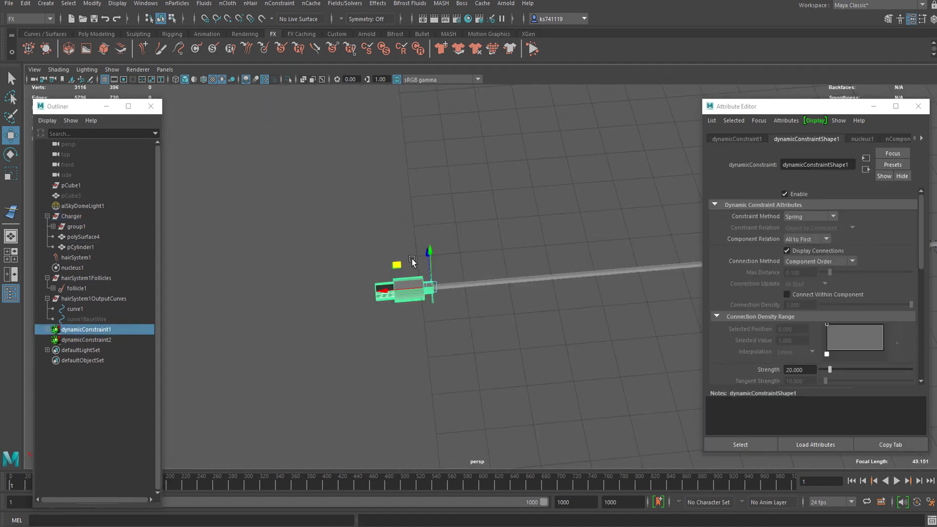
pyautogui.keyDown('alt'); pyautogui.moveTo(393, 265); pyautogui.dragTo(398, 294); pyautogui.keyUp('alt')
pyautogui.click(385, 386)
# Parent the connector mesh polySurface4 at the charger end under group1 in the Charger group.
pyautogui.click(78, 227)
pyautogui.click(76, 247)
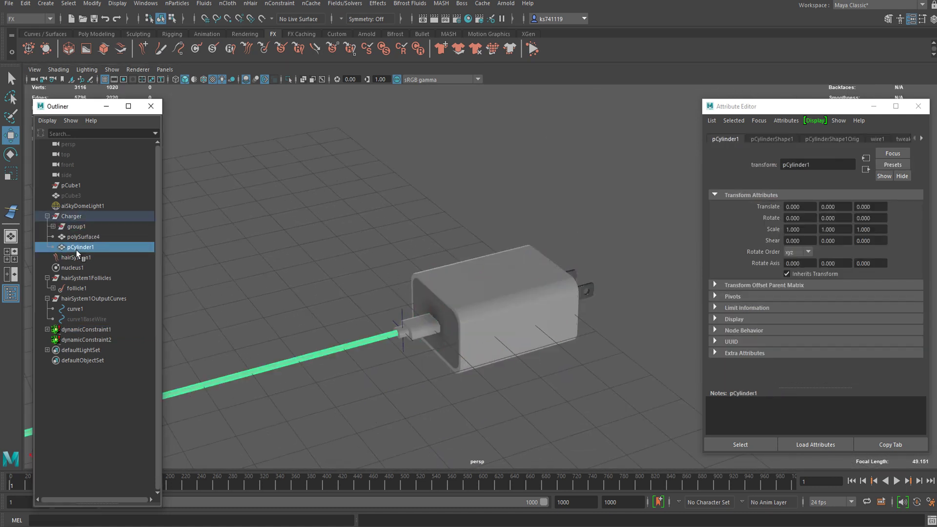
pyautogui.click(76, 227)
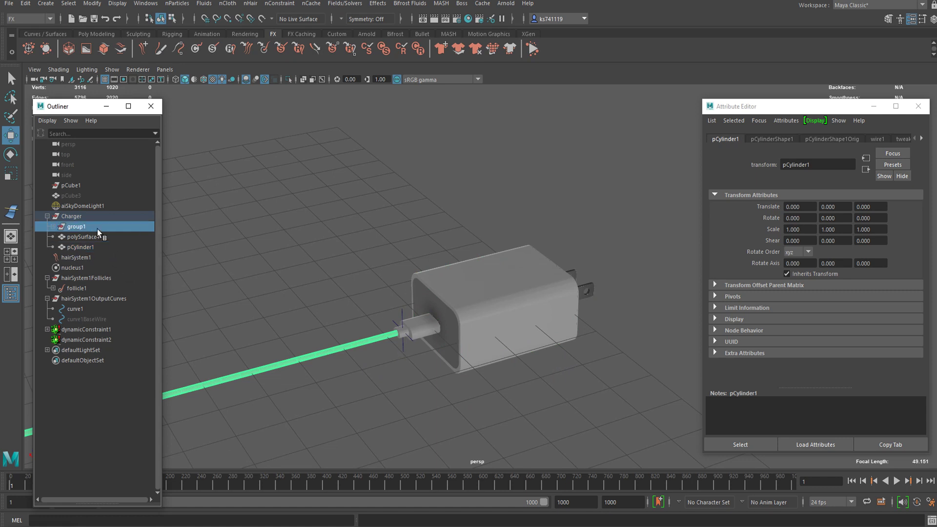
pyautogui.scroll(5, 464, 345)
pyautogui.scroll(8, 464, 345)
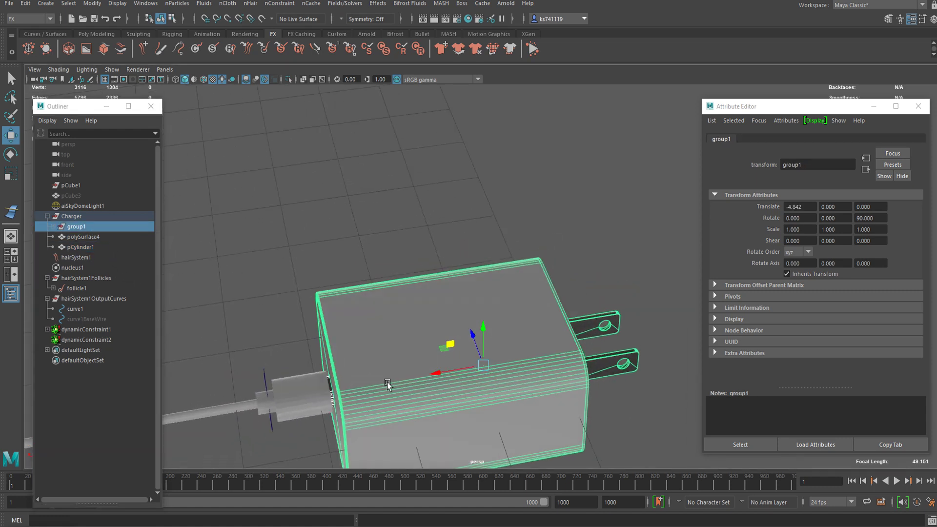
pyautogui.click(368, 336)
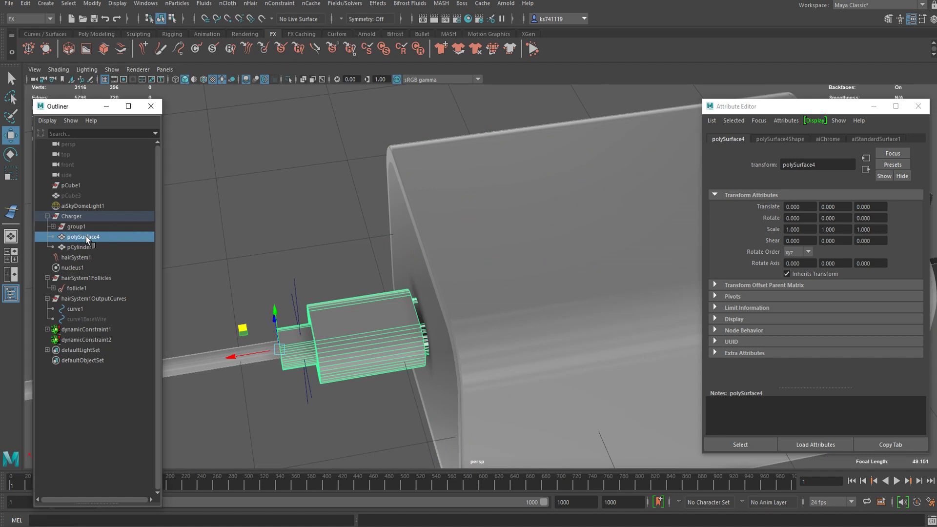
pyautogui.moveTo(85, 236)
pyautogui.mouseDown(button='middle')
pyautogui.moveTo(86, 225)
pyautogui.moveTo(95, 228)
pyautogui.mouseUp(button='middle')
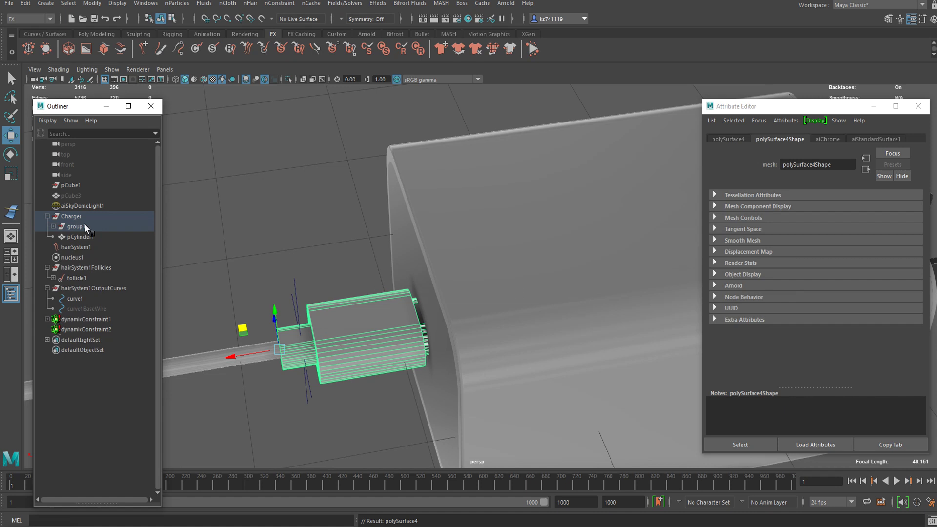
# Parent group1, holding the charger body and its connector, under dynamicConstraint2.
pyautogui.click(85, 226)
pyautogui.scroll(-5, 391, 254)
pyautogui.keyDown('alt'); pyautogui.moveTo(476, 246); pyautogui.dragTo(464, 262); pyautogui.keyUp('alt')
pyautogui.scroll(5, 370, 287)
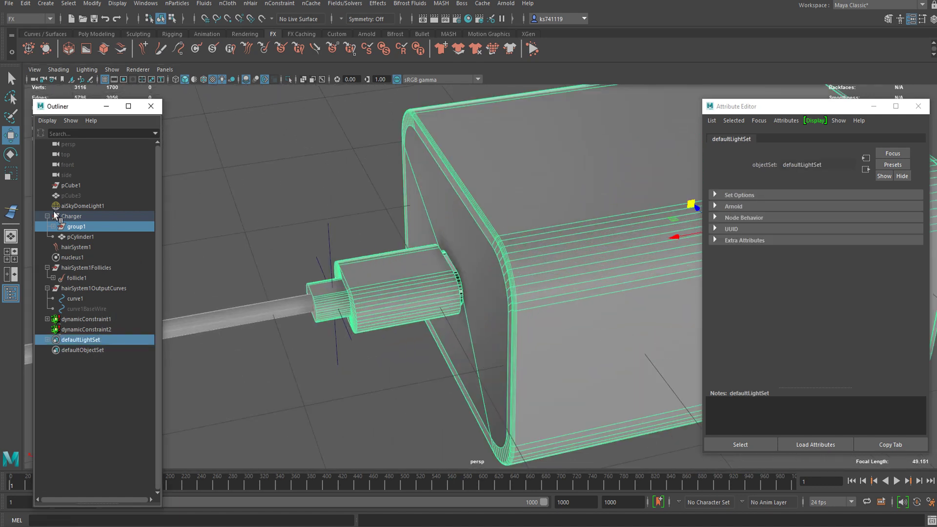
pyautogui.keyDown('ctrl'); pyautogui.click(98, 329); pyautogui.keyUp('ctrl')
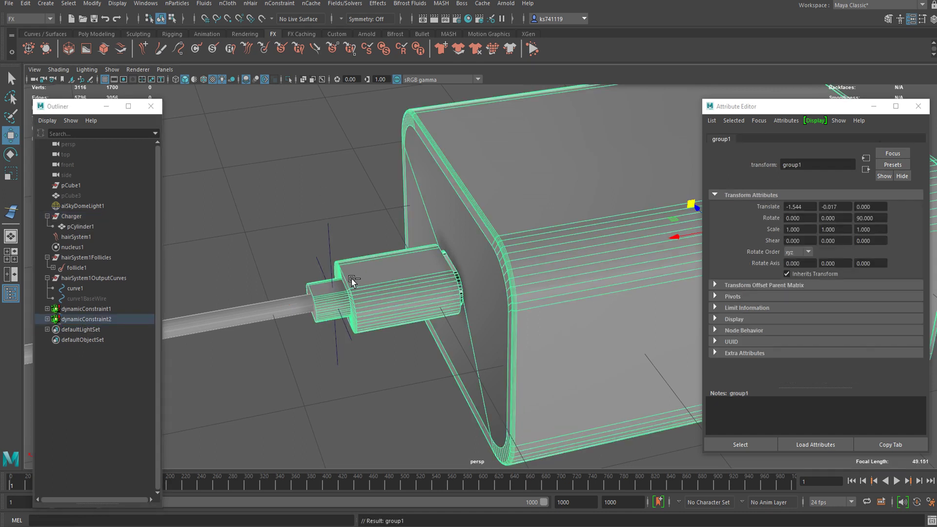
pyautogui.scroll(-5, 330, 335)
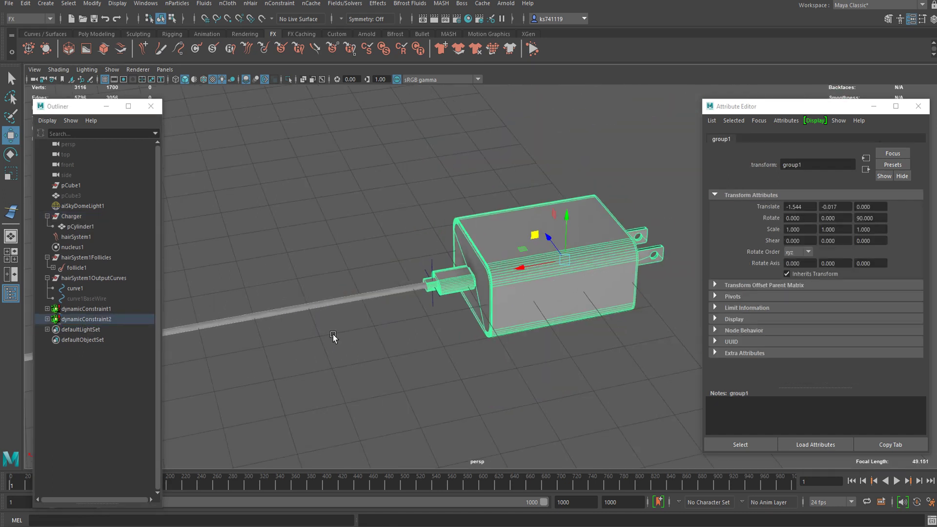
# Move dynamicConstraint2 away from the cable end to test that the charger body follows, and restore its position.
pyautogui.click(430, 266)
pyautogui.click(97, 319)
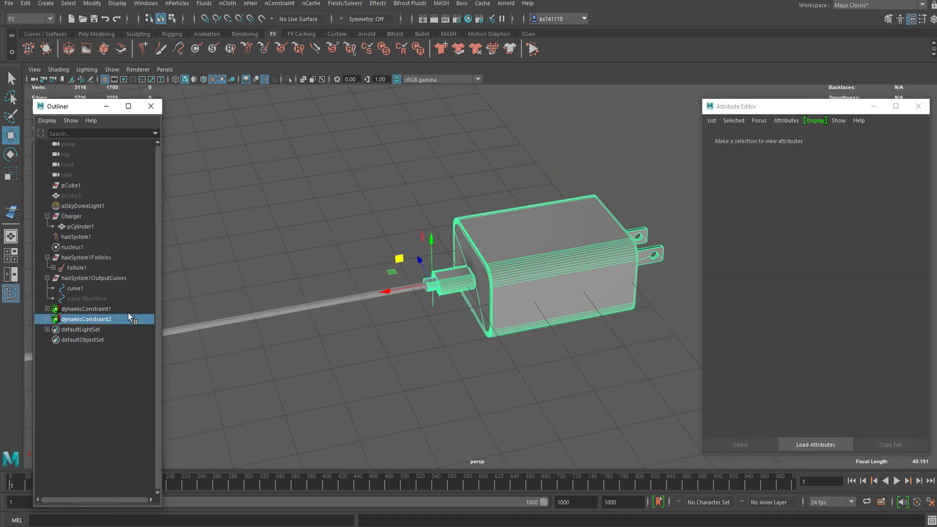
pyautogui.scroll(-10, 400, 258)
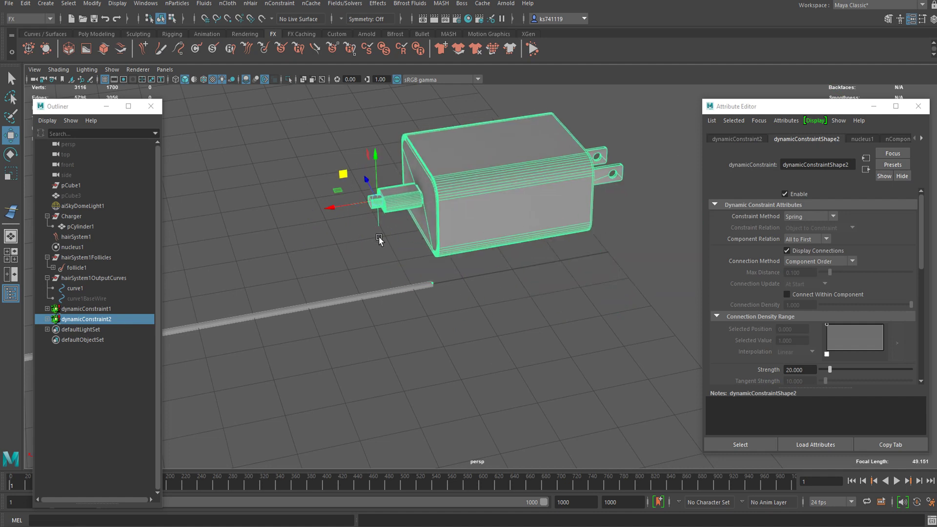
# Start interactive playback and move dynamicConstraint1 with the plug to test the cable's motion.
pyautogui.click(531, 49)
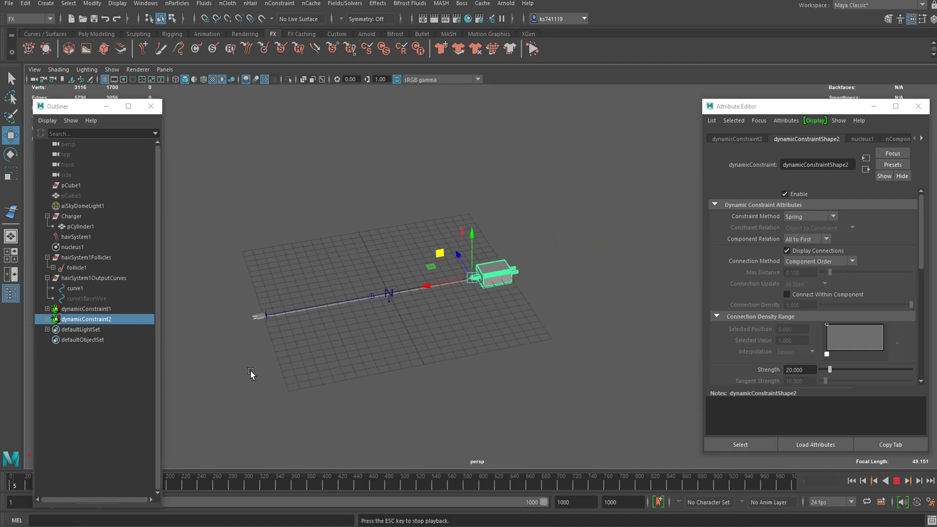
pyautogui.click(100, 308)
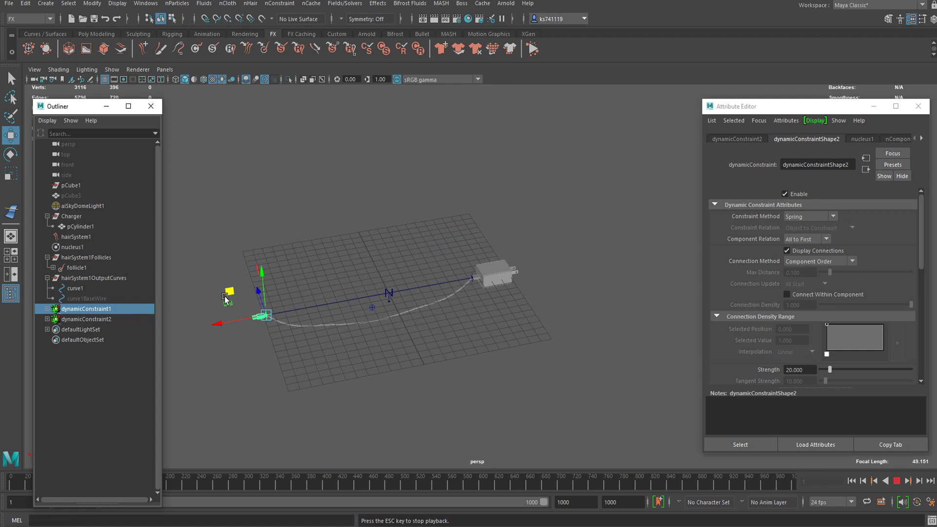
pyautogui.scroll(3, 317, 324)
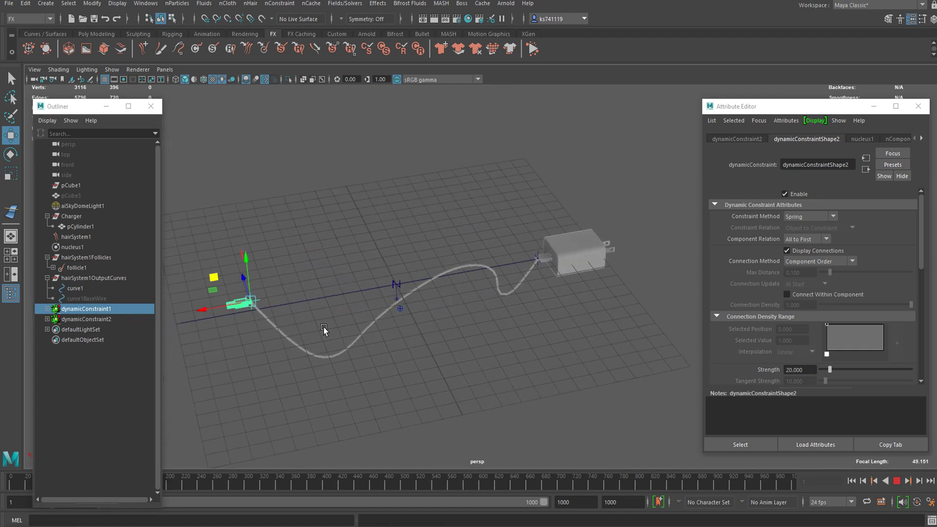
pyautogui.keyDown('alt'); pyautogui.moveTo(323, 327); pyautogui.dragTo(429, 315, button='middle'); pyautogui.keyUp('alt')
pyautogui.scroll(5, 419, 299)
pyautogui.moveTo(237, 292); pyautogui.dragTo(322, 265)
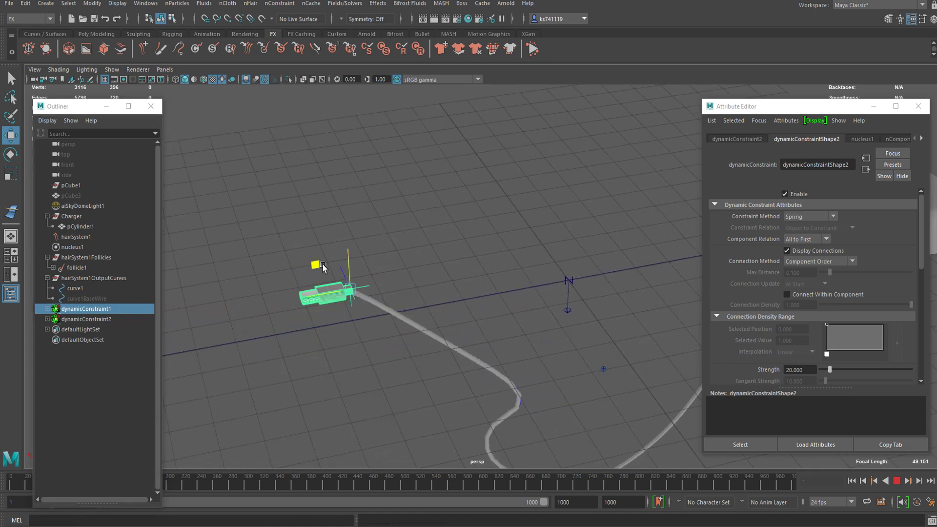
# Move dynamicConstraint2 with the charger body during playback and inspect the hanging cable from several angles.
pyautogui.click(90, 319)
pyautogui.moveTo(615, 147); pyautogui.dragTo(617, 180)
pyautogui.scroll(-4, 520, 337)
pyautogui.keyDown('alt'); pyautogui.moveTo(520, 337); pyautogui.dragTo(523, 294); pyautogui.keyUp('alt')
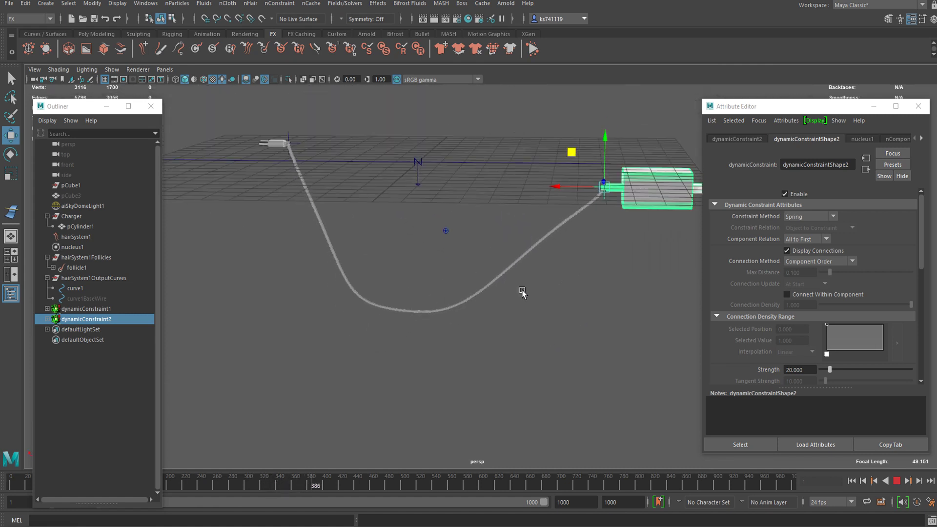
pyautogui.scroll(4, 523, 293)
pyautogui.keyDown('alt'); pyautogui.moveTo(488, 243); pyautogui.dragTo(446, 248, button='middle'); pyautogui.keyUp('alt')
pyautogui.scroll(-3, 347, 273)
pyautogui.keyDown('alt'); pyautogui.moveTo(446, 247); pyautogui.dragTo(497, 235); pyautogui.keyUp('alt')
pyautogui.scroll(-2, 497, 235)
pyautogui.click(645, 369)
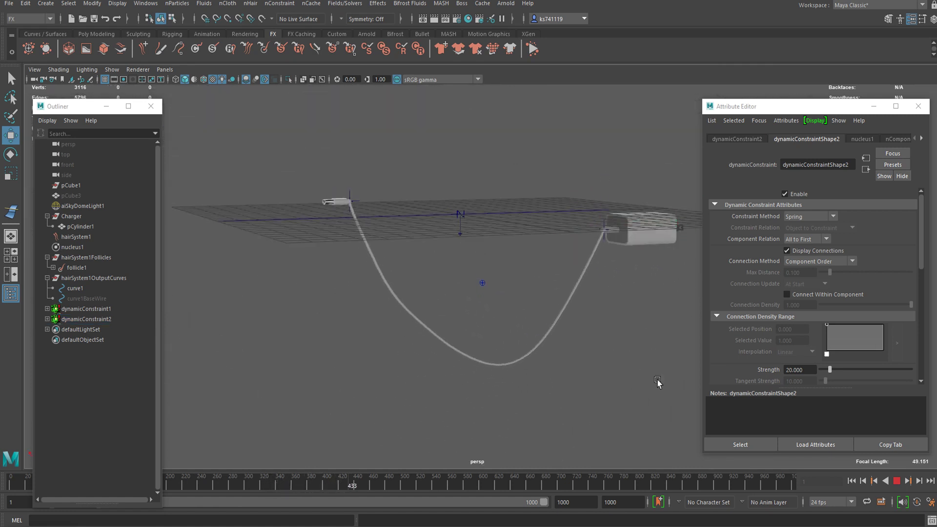
# Cycle the viewport background to solid black and inspect the hanging cable against it.
pyautogui.hotkey('alt', 'b')
pyautogui.hotkey('alt', 'b')
pyautogui.hotkey('alt', 'b')
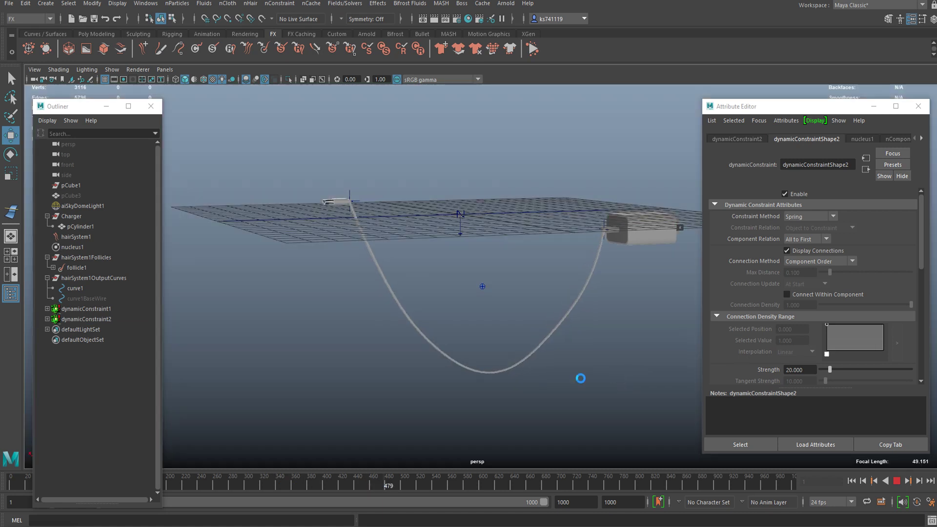
pyautogui.scroll(4, 526, 353)
pyautogui.keyDown('alt'); pyautogui.moveTo(527, 352); pyautogui.dragTo(538, 344); pyautogui.keyUp('alt')
pyautogui.scroll(-5, 538, 345)
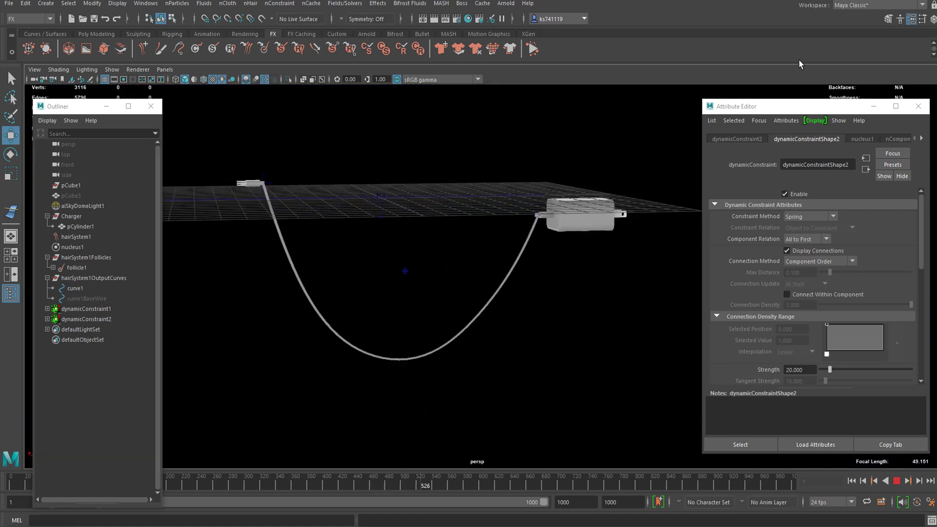
# Examine dynamicConstraint2's transform and constraint strength attributes, and stop the playback.
pyautogui.moveTo(795, 106); pyautogui.dragTo(717, 76)
pyautogui.scroll(-5, 754, 222)
pyautogui.scroll(3, 775, 180)
pyautogui.click(659, 109)
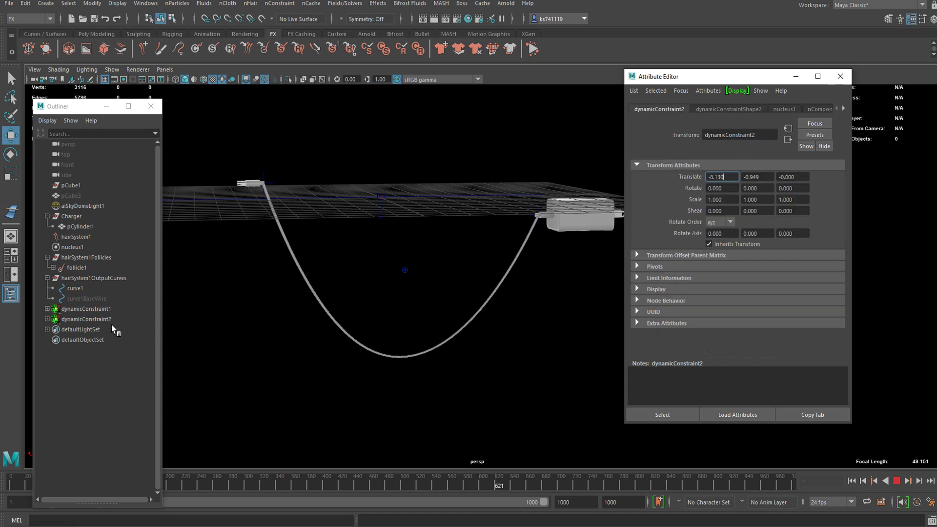
pyautogui.click(732, 109)
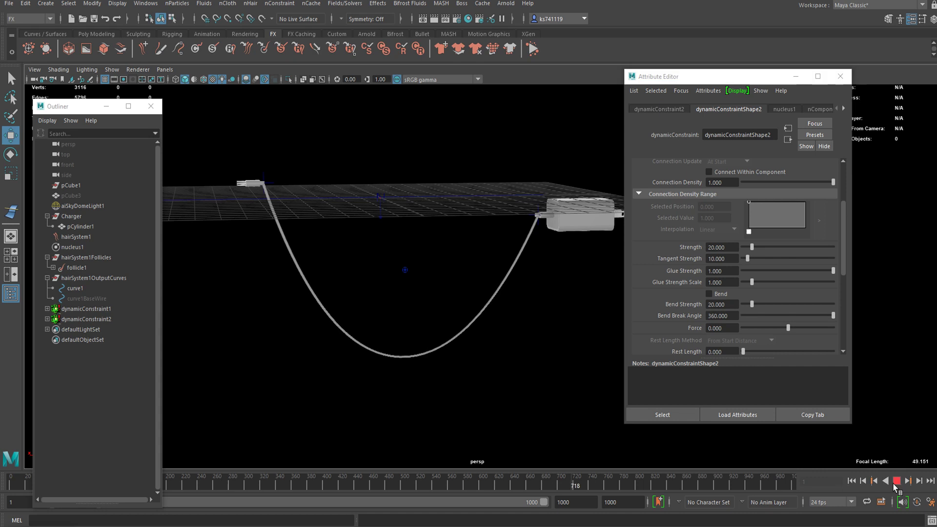
pyautogui.click(193, 282)
pyautogui.press('Escape')
# Set the Stretch Resistance in hairSystemShape1's dynamic properties to 200.
pyautogui.click(98, 237)
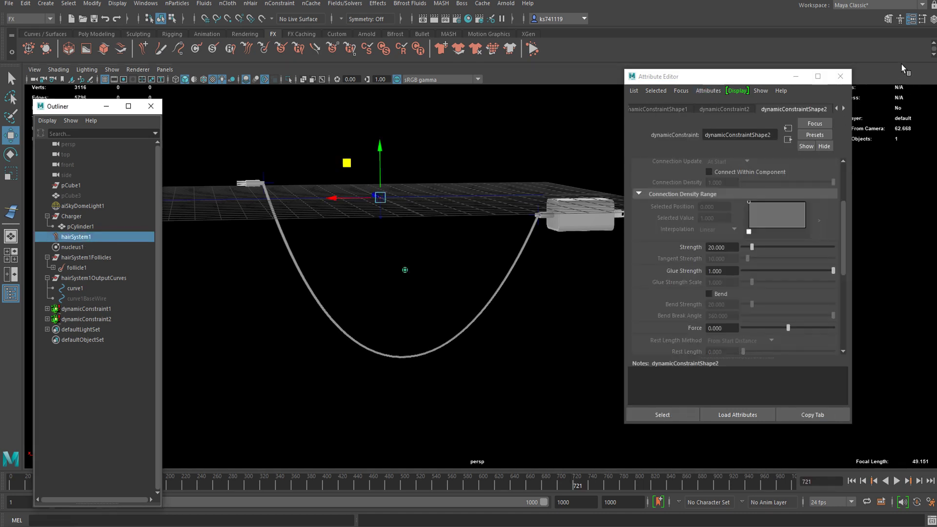
pyautogui.scroll(6, 744, 105)
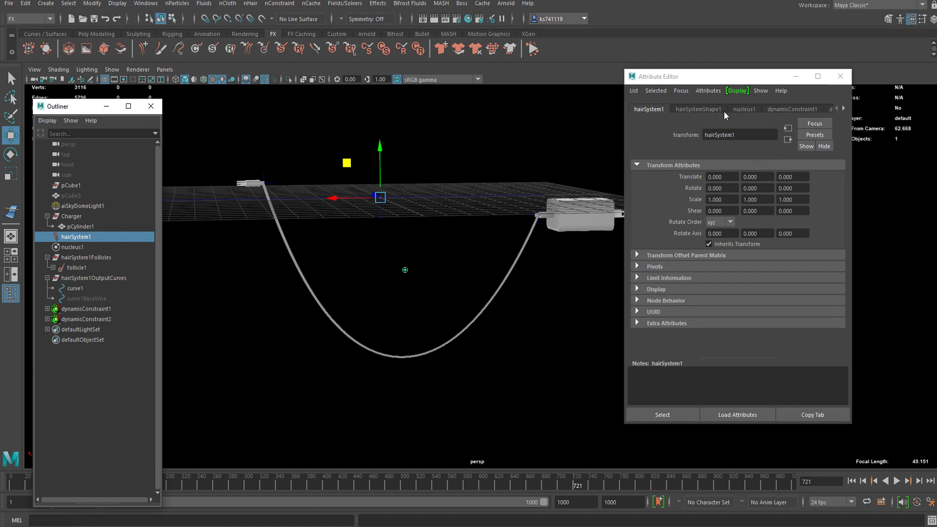
pyautogui.click(716, 112)
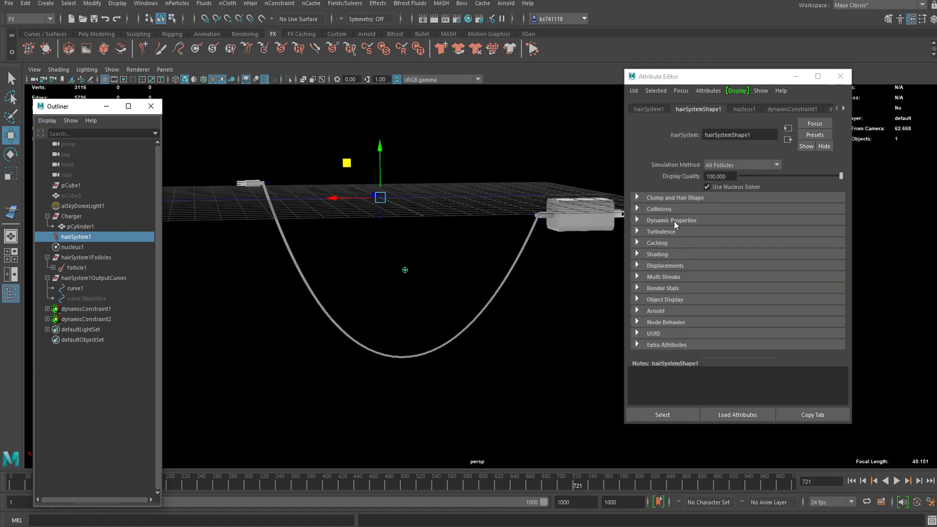
pyautogui.click(673, 220)
pyautogui.scroll(-1, 721, 262)
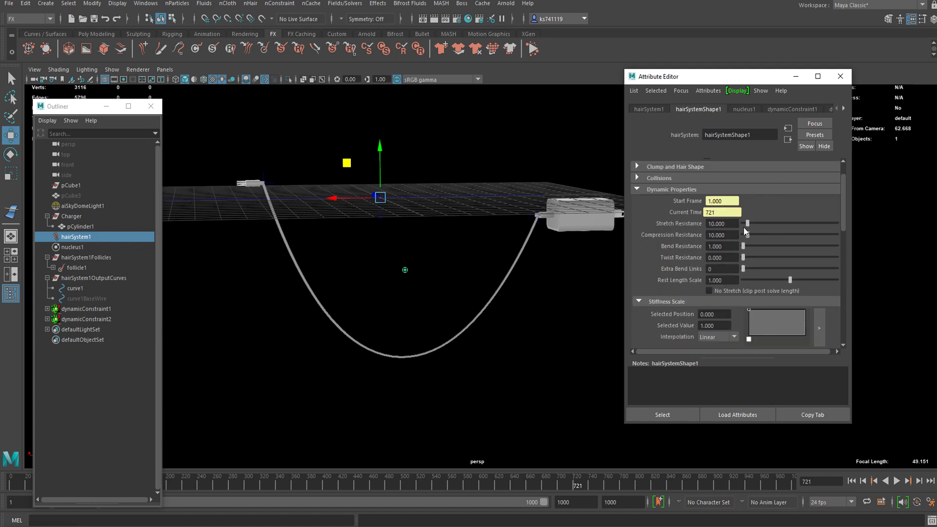
pyautogui.moveTo(748, 222); pyautogui.dragTo(834, 223)
# Replay the cable simulation from frame 1 to test the stretch resistance, and rewind it.
pyautogui.click(852, 482)
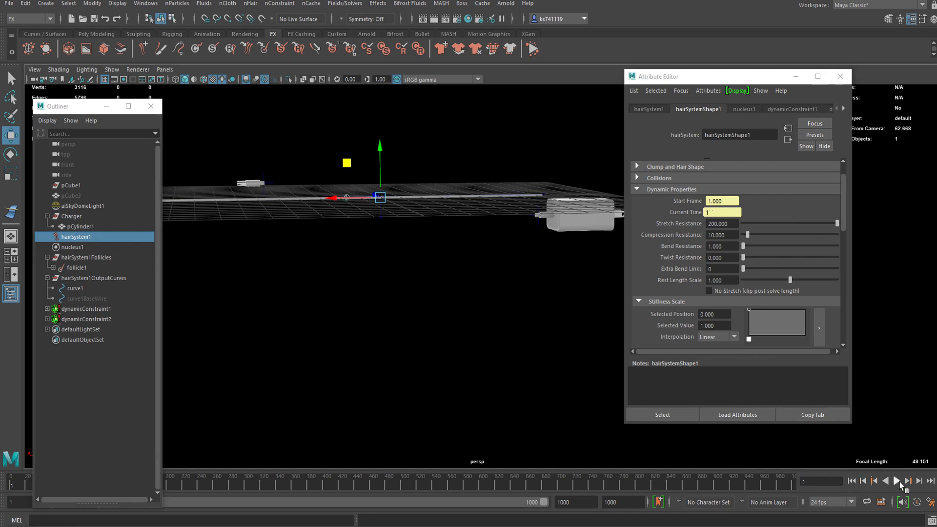
pyautogui.click(897, 480)
pyautogui.click(896, 481)
pyautogui.click(851, 481)
# Undo the Stretch Resistance change and the moves of both dynamic constraints.
pyautogui.hotkey('ctrl', 'z')
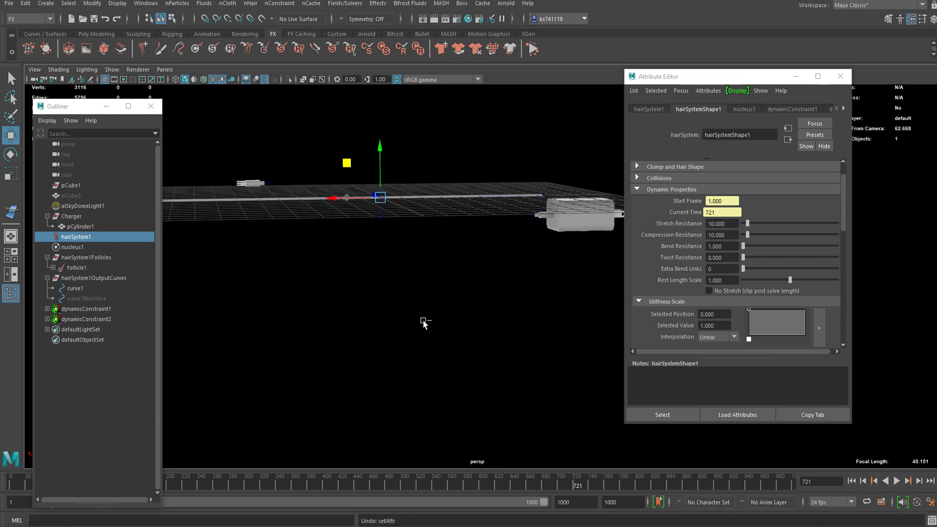
pyautogui.keyDown('alt'); pyautogui.moveTo(423, 323); pyautogui.dragTo(387, 279, button='right'); pyautogui.keyUp('alt')
pyautogui.keyDown('alt'); pyautogui.moveTo(387, 279); pyautogui.dragTo(459, 288, button='middle'); pyautogui.keyUp('alt')
pyautogui.hotkey('ctrl', 'z')
pyautogui.hotkey('ctrl', 'z')
pyautogui.hotkey('ctrl', 'z')
pyautogui.hotkey('ctrl', 'z')
pyautogui.hotkey('ctrl', 'z')
pyautogui.hotkey('ctrl', 'z')
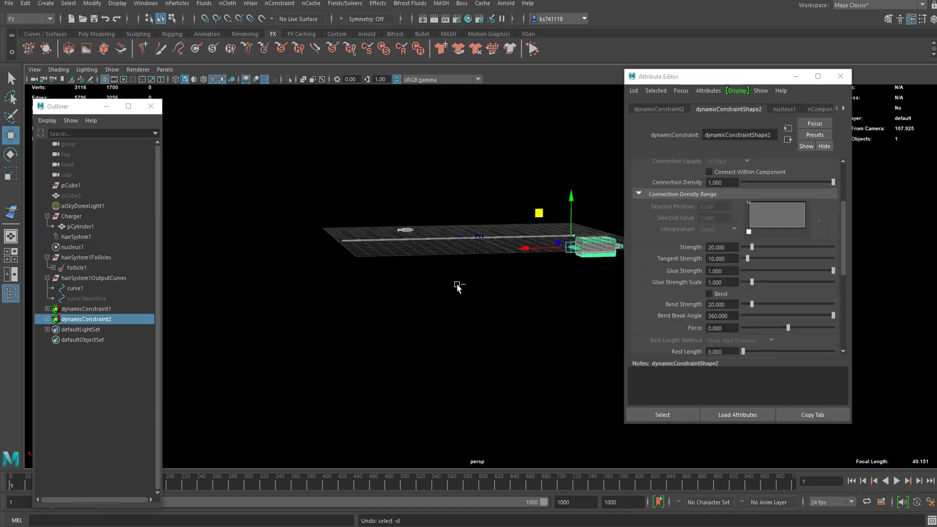
pyautogui.hotkey('ctrl', 'z')
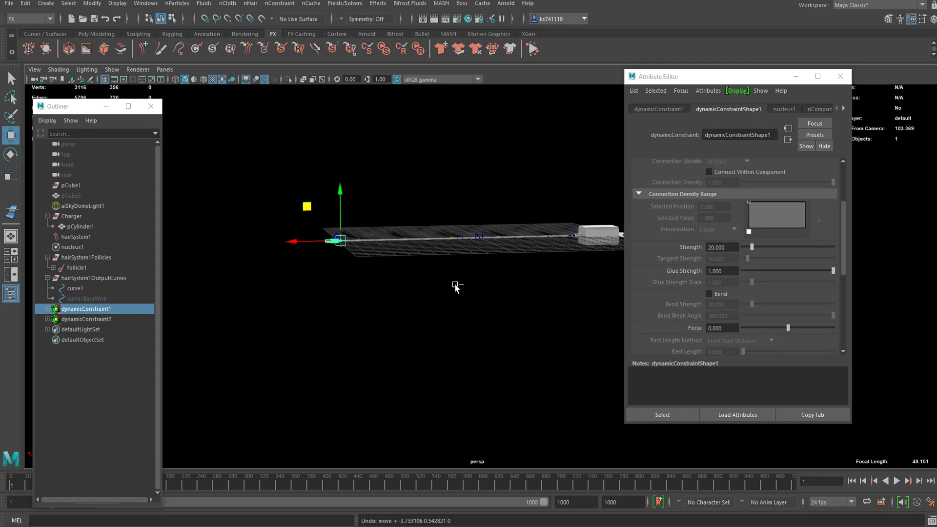
# Examine the plug end and the charger end of the straight cable at frame 1.
pyautogui.keyDown('alt'); pyautogui.moveTo(373, 269); pyautogui.dragTo(433, 292, button='middle'); pyautogui.keyUp('alt')
pyautogui.scroll(9, 378, 272)
pyautogui.keyDown('alt'); pyautogui.moveTo(286, 261); pyautogui.dragTo(344, 261); pyautogui.keyUp('alt')
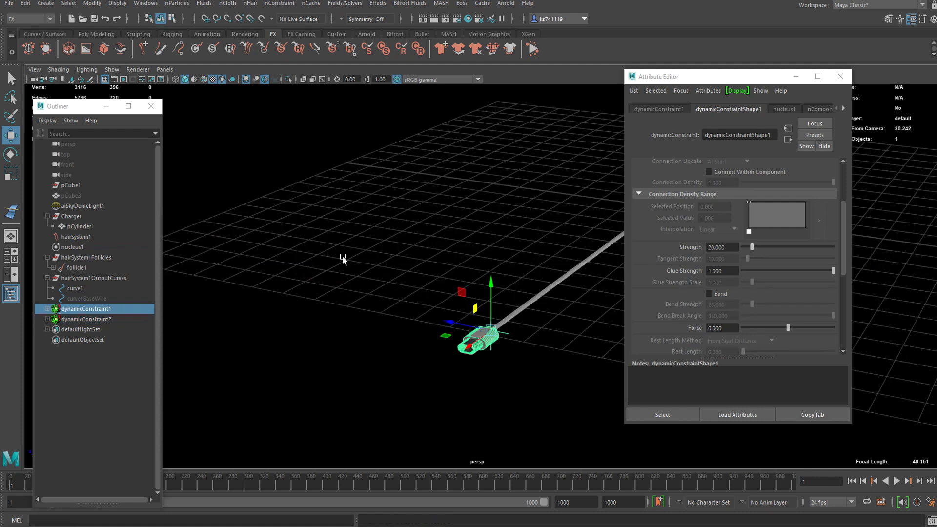
pyautogui.keyDown('alt'); pyautogui.moveTo(609, 343); pyautogui.dragTo(518, 303); pyautogui.keyUp('alt')
pyautogui.keyDown('alt'); pyautogui.moveTo(519, 303); pyautogui.dragTo(446, 299, button='middle'); pyautogui.keyUp('alt')
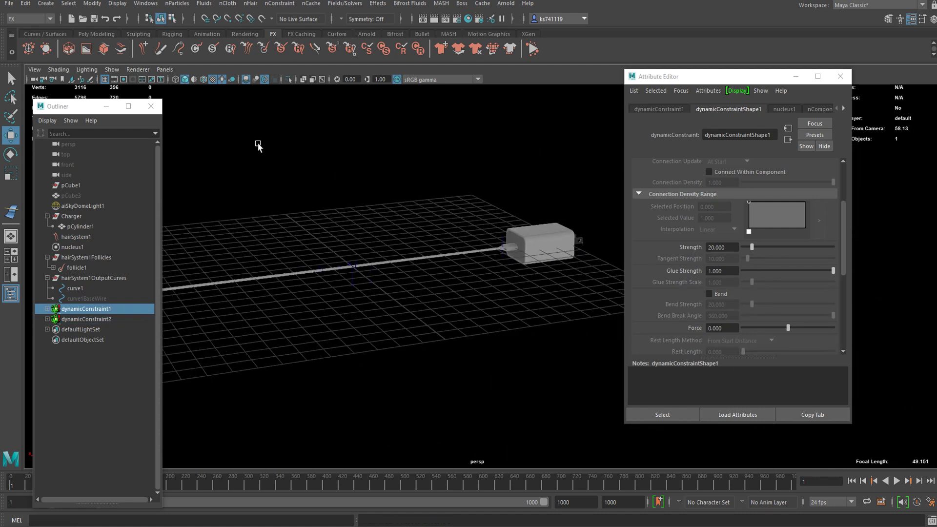
pyautogui.keyDown('alt'); pyautogui.moveTo(258, 145); pyautogui.dragTo(288, 277); pyautogui.keyUp('alt')
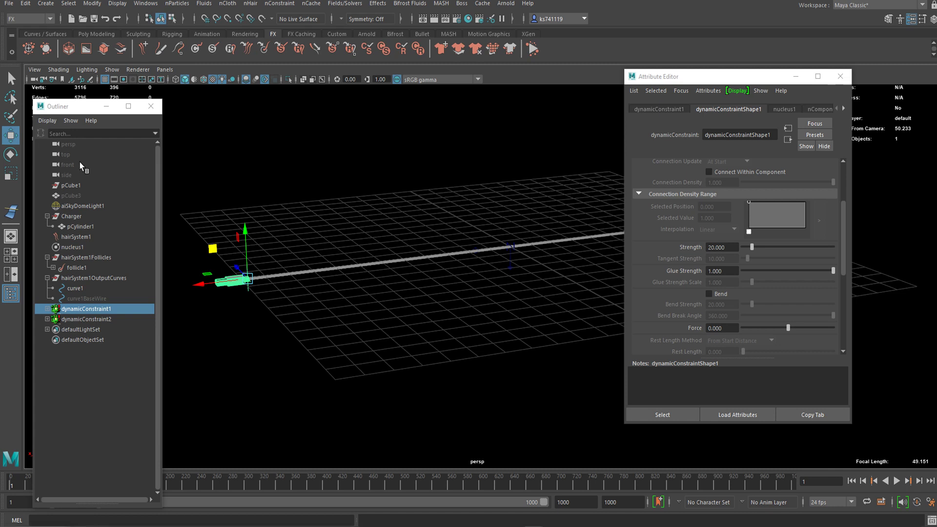
pyautogui.moveTo(17, 489); pyautogui.dragTo(12, 488)
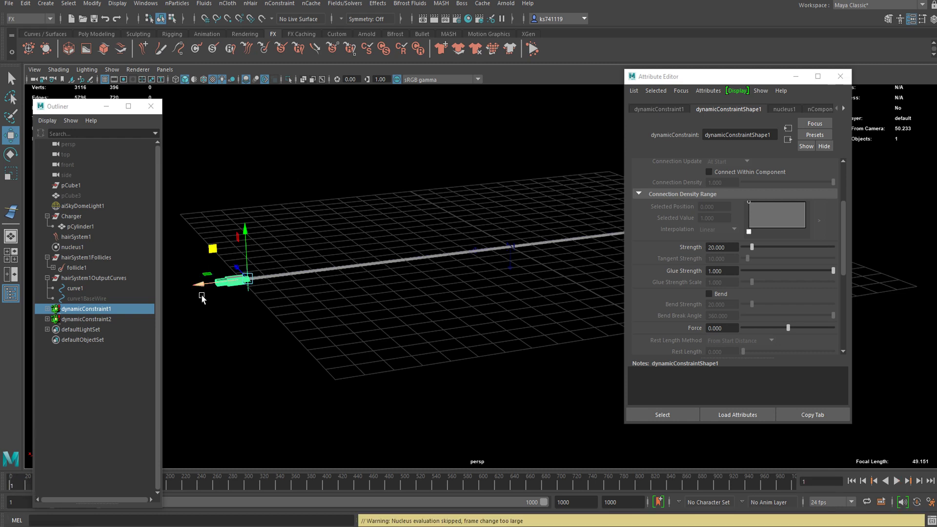
pyautogui.keyDown('alt'); pyautogui.moveTo(359, 340); pyautogui.dragTo(1, 375); pyautogui.keyUp('alt')
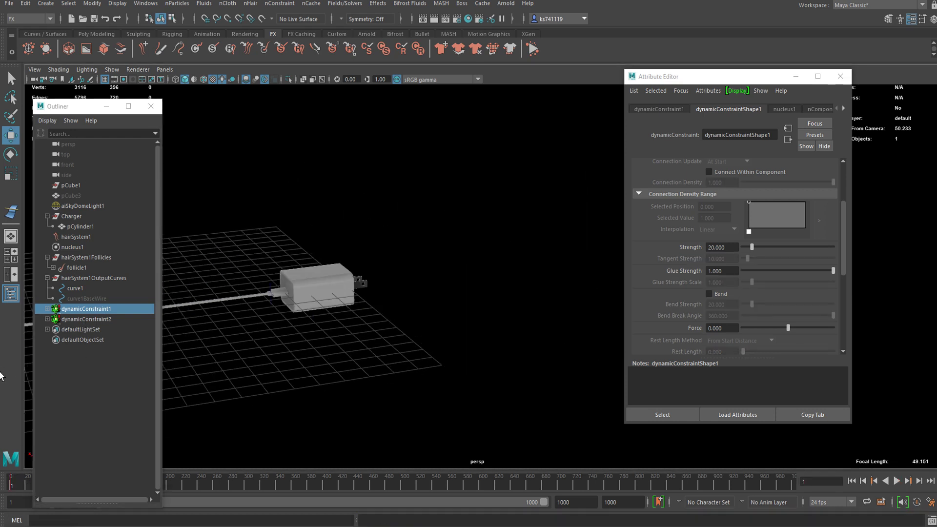
# Select dynamicConstraint1 at the plug end and play the cable simulation from frame 1 to check how the cable hangs, stopping it.
pyautogui.click(86, 318)
pyautogui.keyDown('alt'); pyautogui.moveTo(202, 355); pyautogui.dragTo(427, 277); pyautogui.keyUp('alt')
pyautogui.click(441, 334)
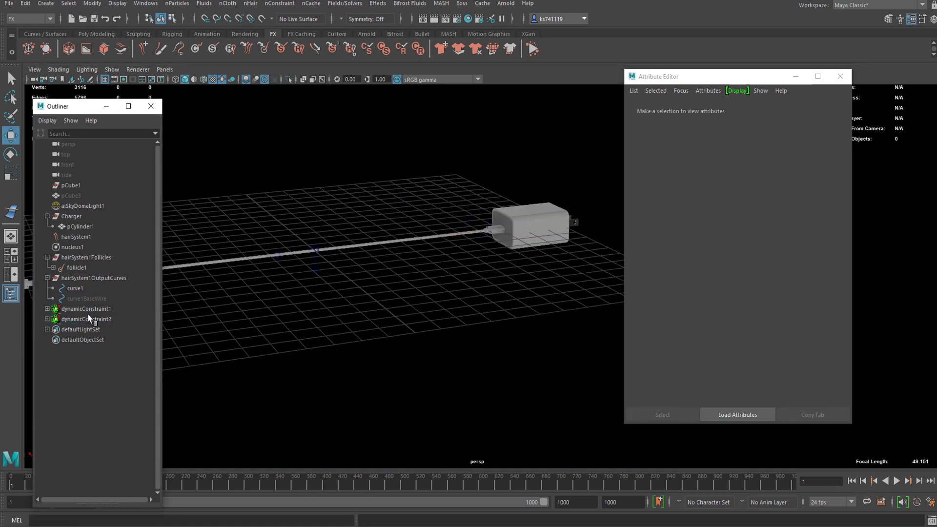
pyautogui.click(111, 309)
pyautogui.click(897, 481)
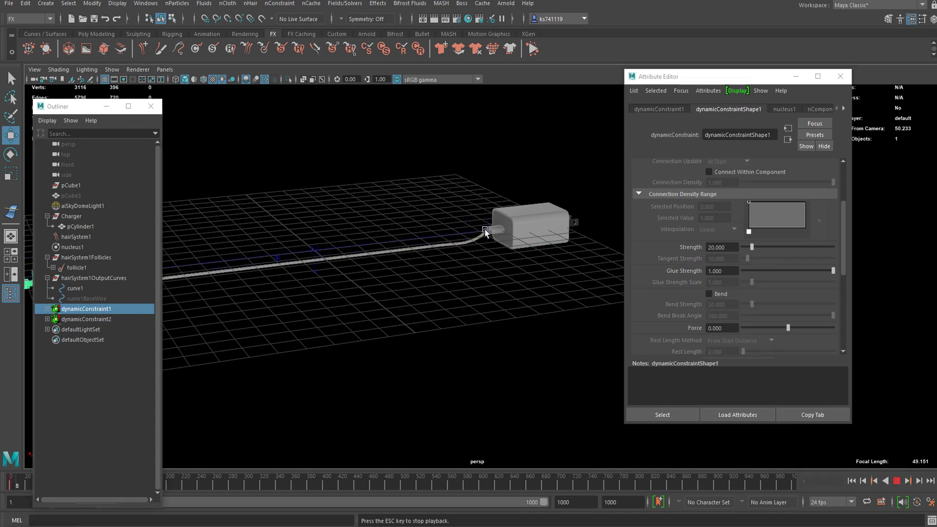
pyautogui.scroll(-5, 303, 278)
pyautogui.keyDown('alt'); pyautogui.moveTo(303, 278); pyautogui.dragTo(418, 270, button='middle'); pyautogui.keyUp('alt')
pyautogui.scroll(3, 475, 237)
pyautogui.scroll(-4, 476, 238)
pyautogui.keyDown('alt'); pyautogui.moveTo(475, 237); pyautogui.dragTo(370, 282, button='middle'); pyautogui.keyUp('alt')
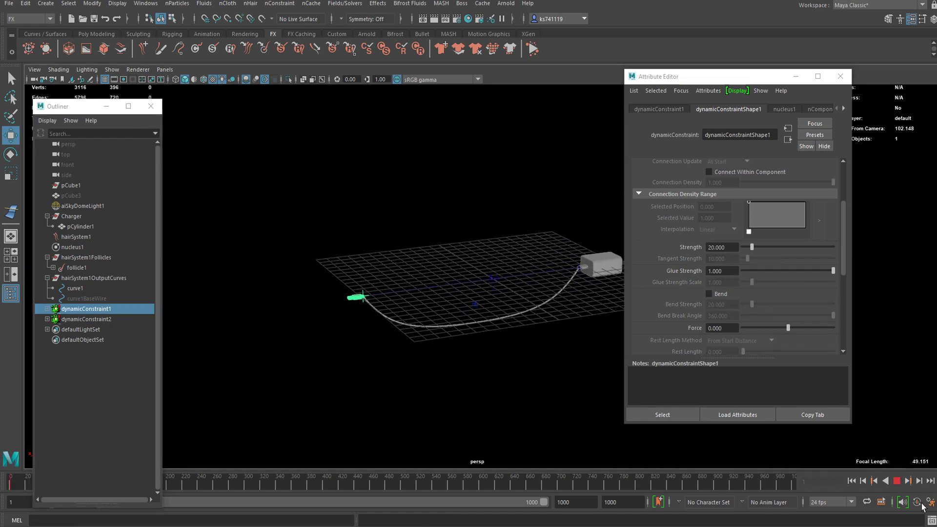
pyautogui.click(897, 481)
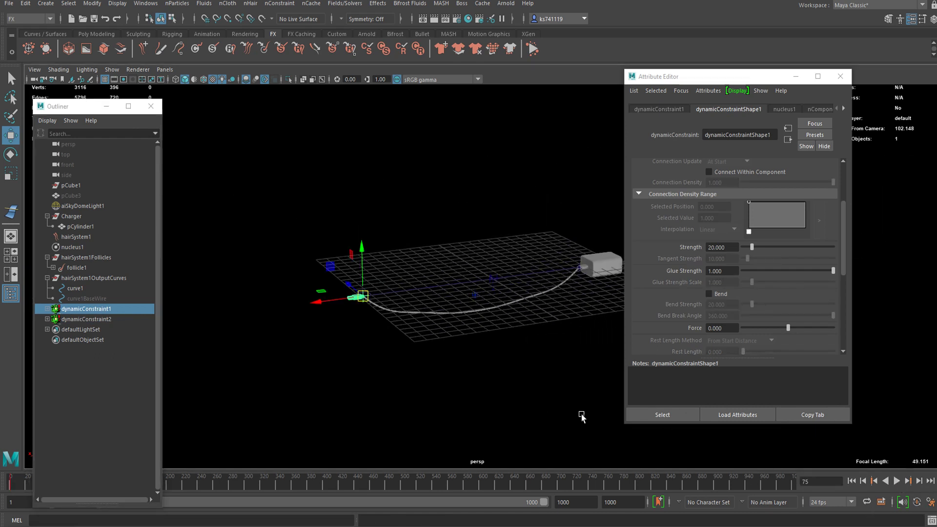
# Replay the simulation while trying to move the plug-end constraint, undo the attempt, and rewind to frame 1.
pyautogui.click(897, 483)
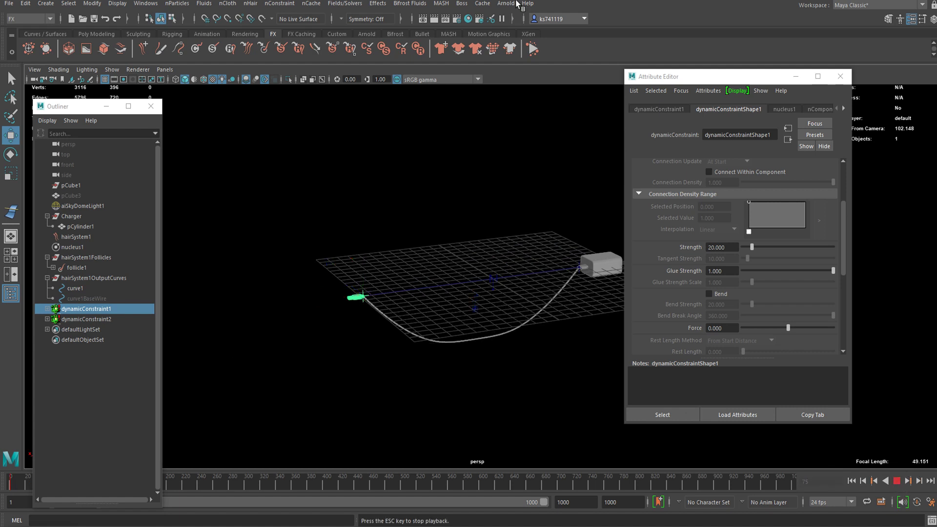
pyautogui.moveTo(330, 267); pyautogui.dragTo(357, 232)
pyautogui.hotkey('ctrl', 'z')
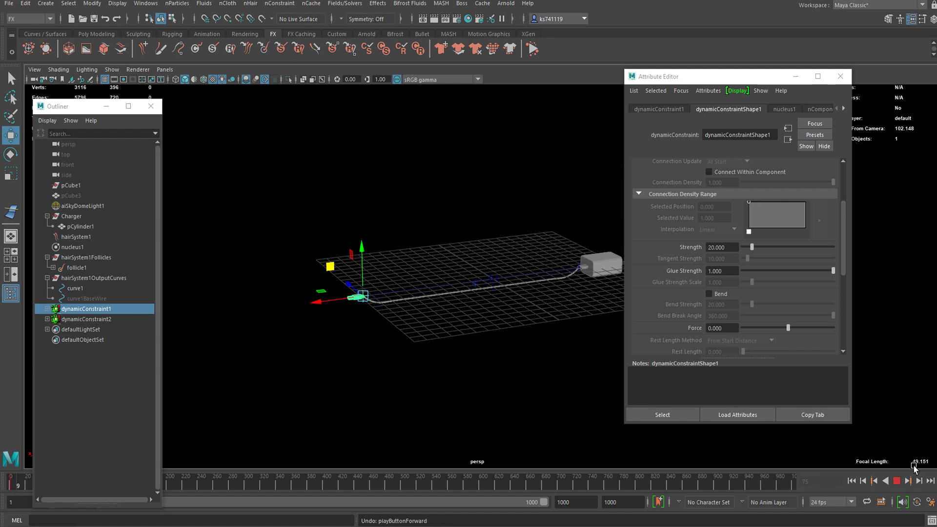
pyautogui.click(896, 481)
pyautogui.click(873, 481)
pyautogui.scroll(3, 759, 195)
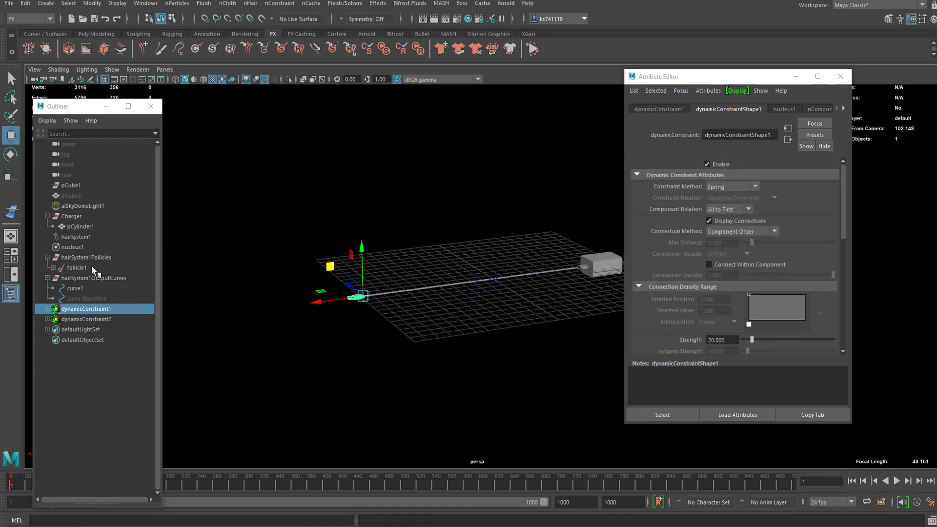
# Set the Stretch Resistance of hairSystemShape1 to 200.
pyautogui.click(78, 236)
pyautogui.scroll(-5, 736, 173)
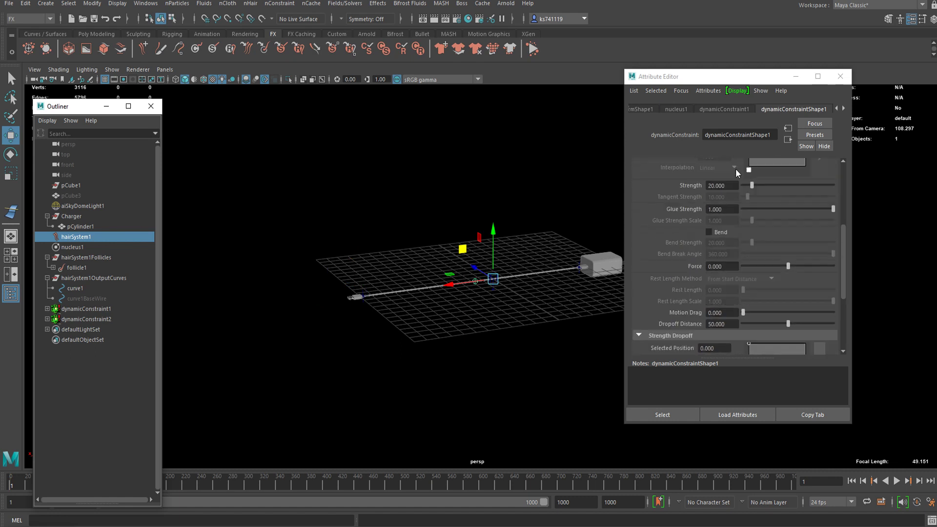
pyautogui.scroll(1, 736, 172)
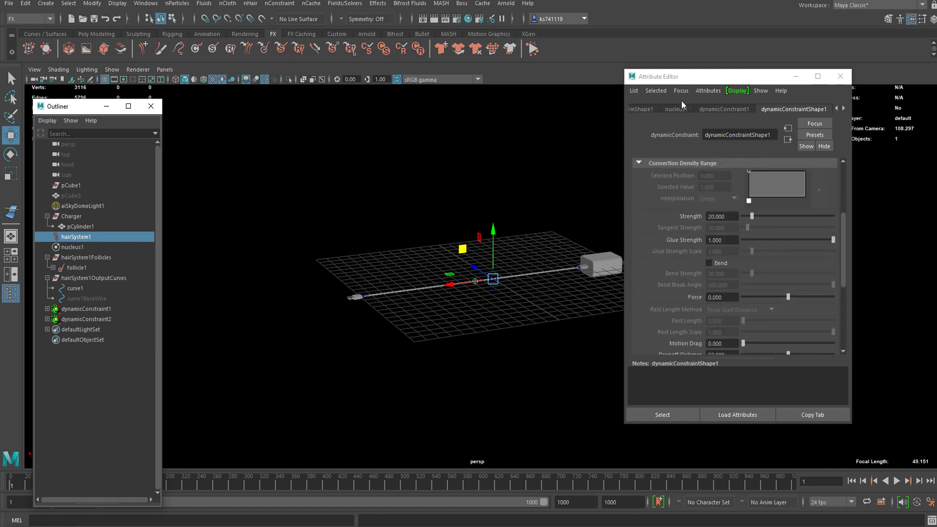
pyautogui.click(677, 109)
pyautogui.click(684, 108)
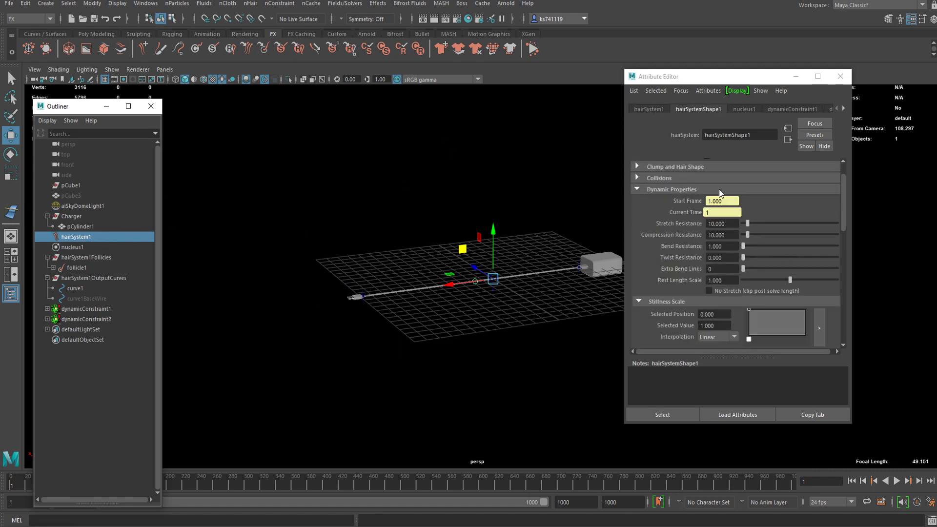
pyautogui.moveTo(753, 224); pyautogui.dragTo(830, 229)
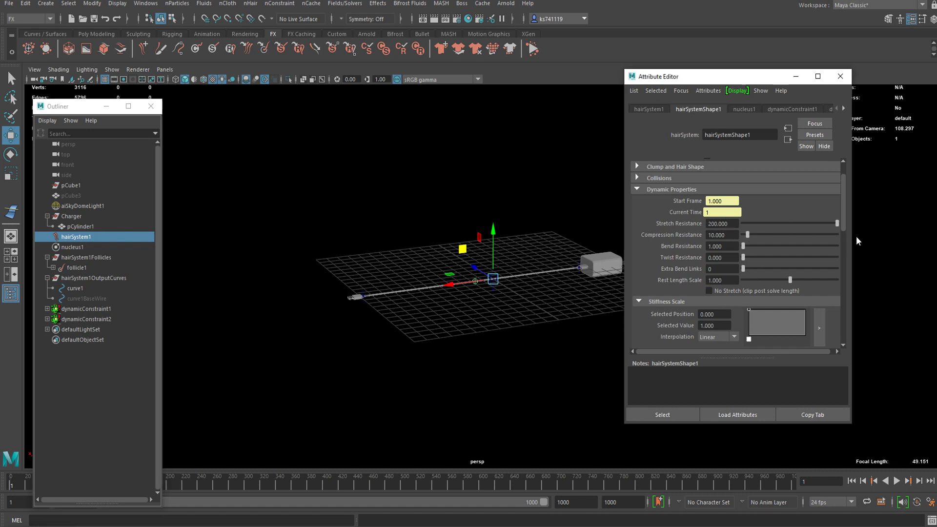
pyautogui.scroll(6, 423, 294)
pyautogui.keyDown('alt'); pyautogui.moveTo(423, 294); pyautogui.dragTo(370, 303, button='middle'); pyautogui.keyUp('alt')
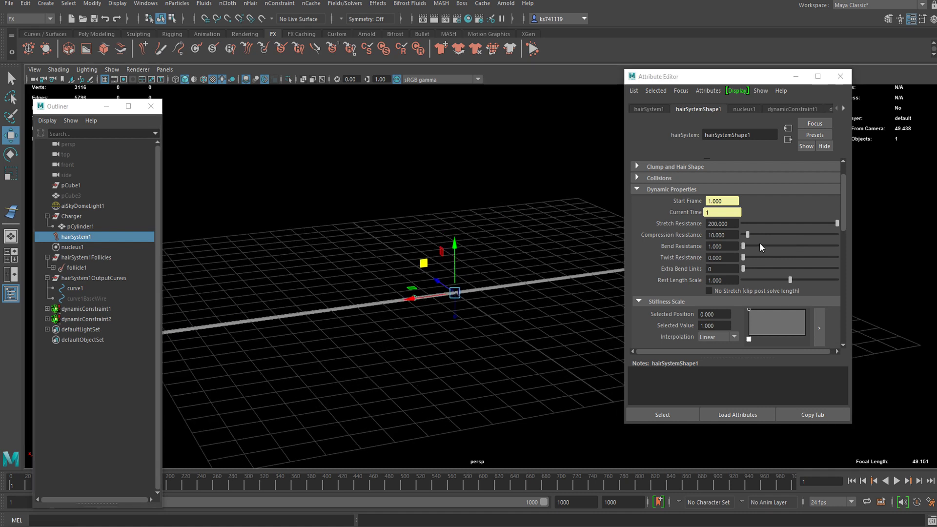
pyautogui.scroll(5, 439, 291)
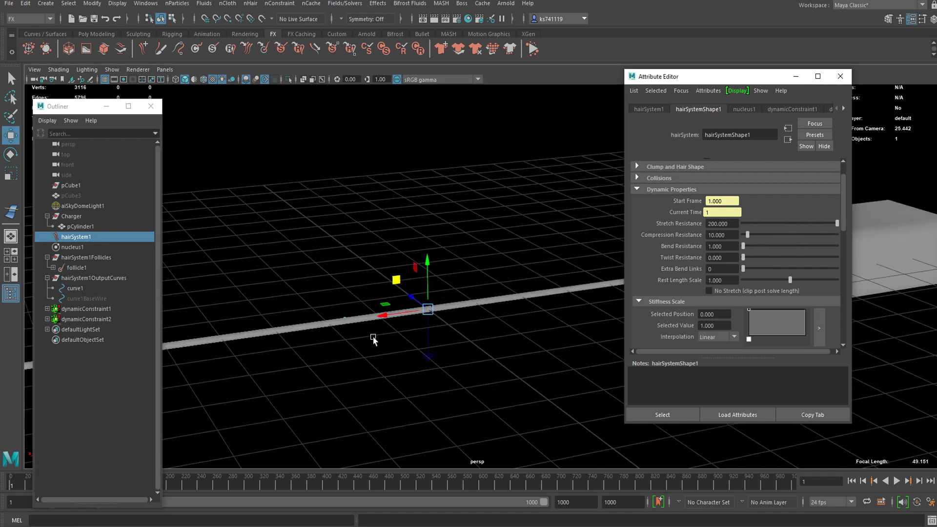
pyautogui.scroll(-7, 373, 339)
pyautogui.keyDown('alt'); pyautogui.moveTo(374, 339); pyautogui.dragTo(456, 324); pyautogui.keyUp('alt')
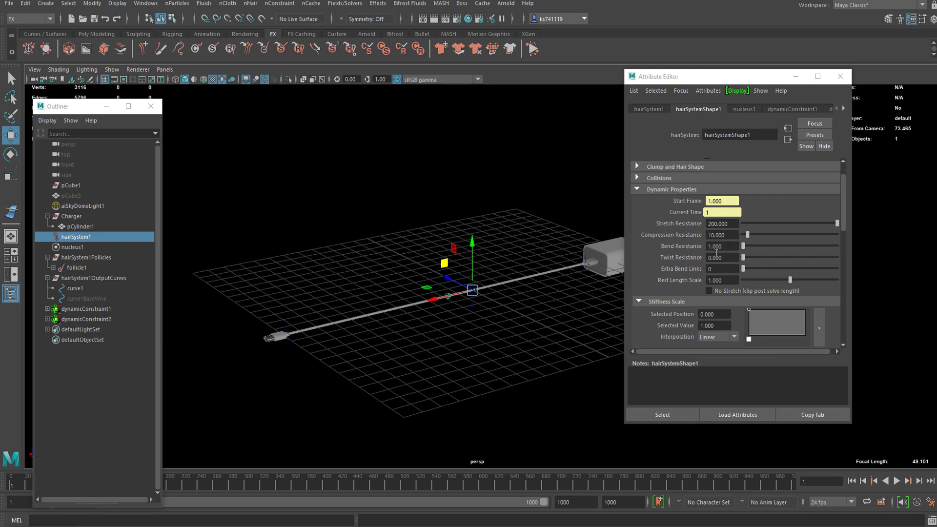
# Examine the hair system's resistance, No Stretch, Stiffness Scale, Bend and Forces settings.
pyautogui.scroll(-3, 723, 200)
pyautogui.scroll(4, 727, 235)
pyautogui.scroll(-3, 718, 283)
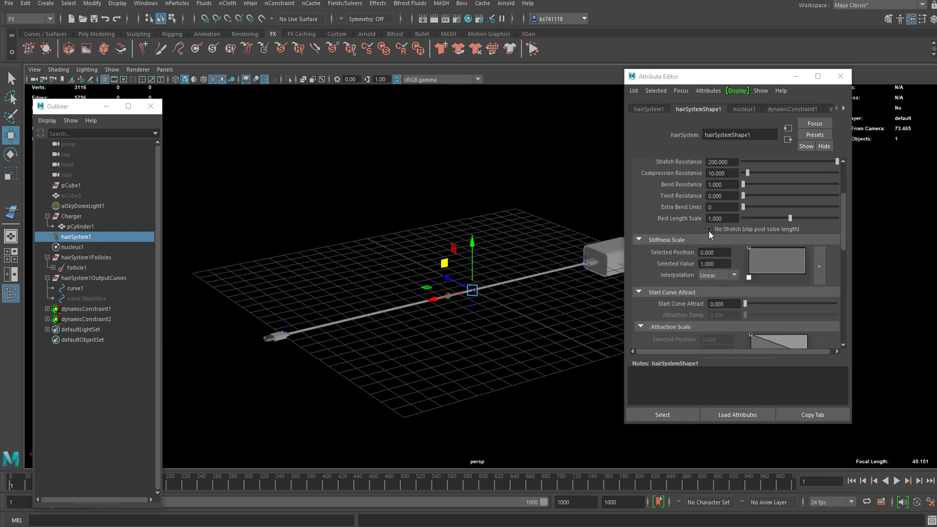
pyautogui.scroll(2, 709, 232)
pyautogui.scroll(-5, 734, 239)
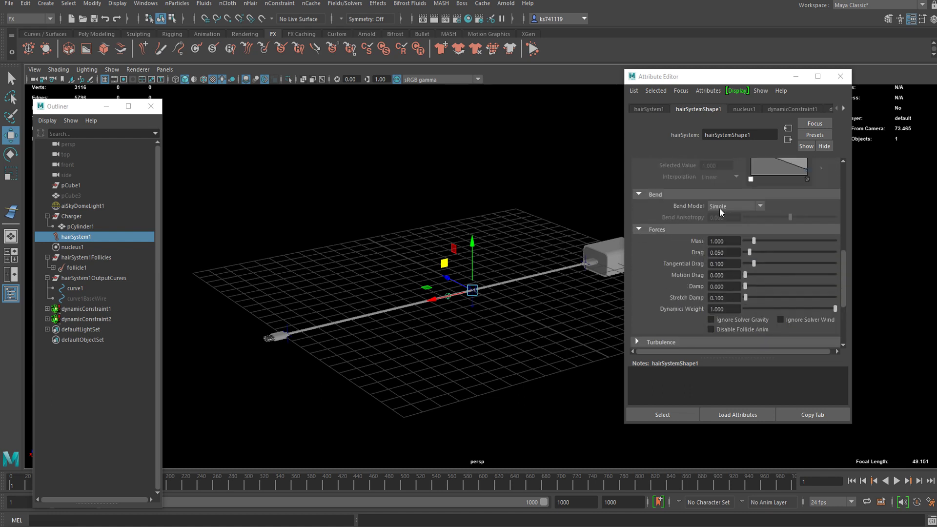
pyautogui.scroll(-2, 730, 244)
pyautogui.scroll(2, 693, 214)
pyautogui.scroll(3, 692, 195)
pyautogui.scroll(-4, 689, 224)
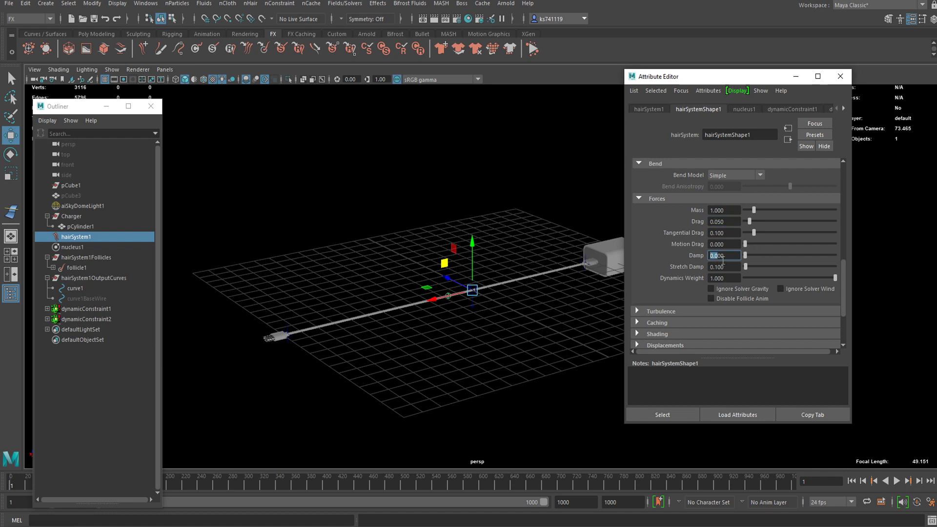
pyautogui.scroll(8, 692, 253)
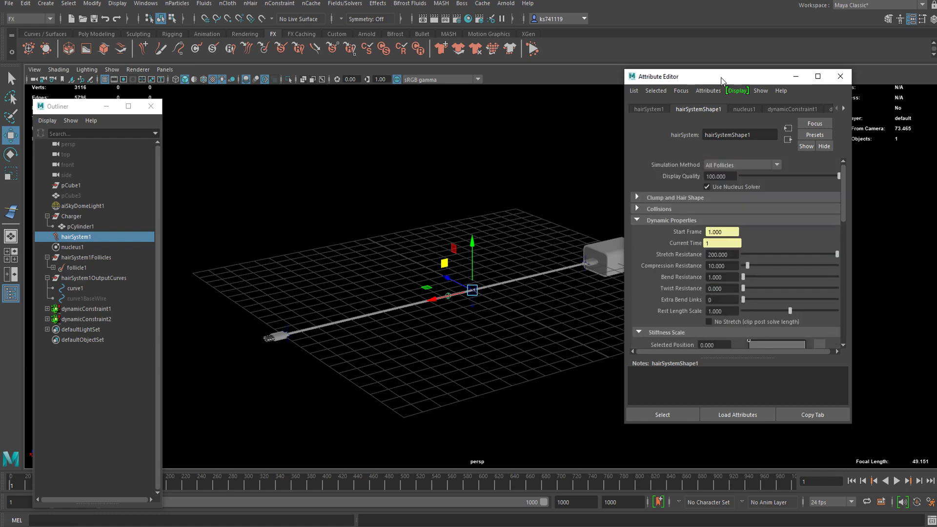
# Deselect the hair system and play the cable simulation from frame 1 to test the new stretch resistance.
pyautogui.moveTo(722, 78); pyautogui.dragTo(713, 60)
pyautogui.scroll(-4, 549, 321)
pyautogui.click(512, 344)
pyautogui.keyDown('alt'); pyautogui.moveTo(510, 344); pyautogui.dragTo(438, 322); pyautogui.keyUp('alt')
pyautogui.scroll(5, 467, 316)
pyautogui.scroll(-5, 466, 315)
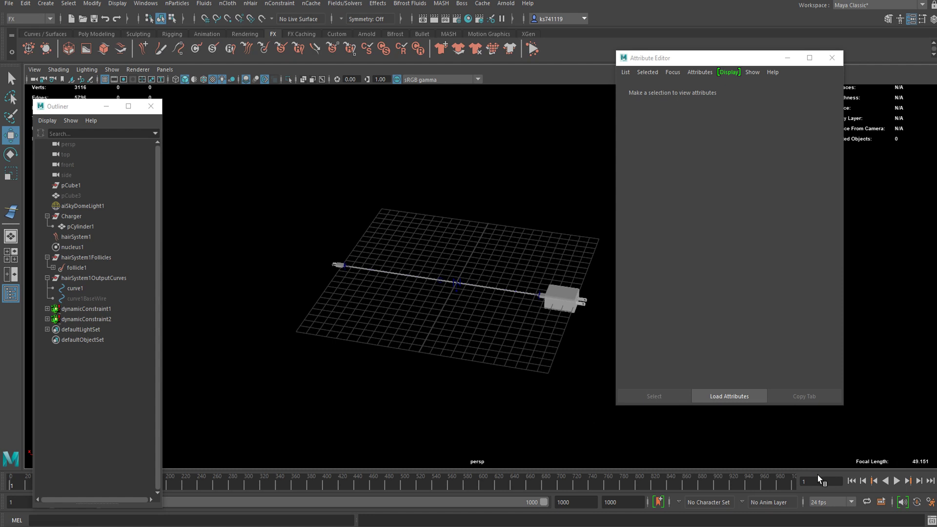
pyautogui.keyDown('alt'); pyautogui.moveTo(400, 294); pyautogui.dragTo(378, 313); pyautogui.keyUp('alt')
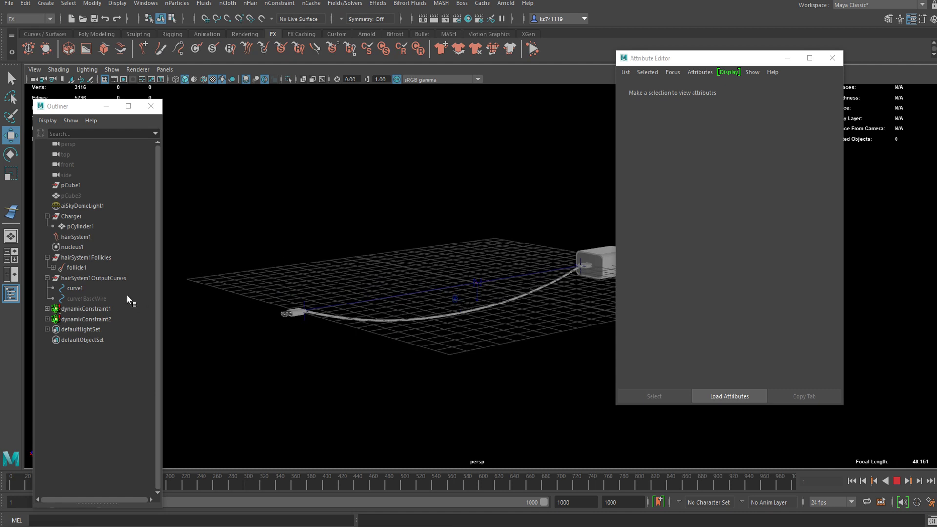
# Select dynamicConstraint1 at the plug end during playback, ready for moving the plug.
pyautogui.click(107, 310)
pyautogui.keyDown('alt'); pyautogui.moveTo(333, 350); pyautogui.dragTo(274, 348); pyautogui.keyUp('alt')
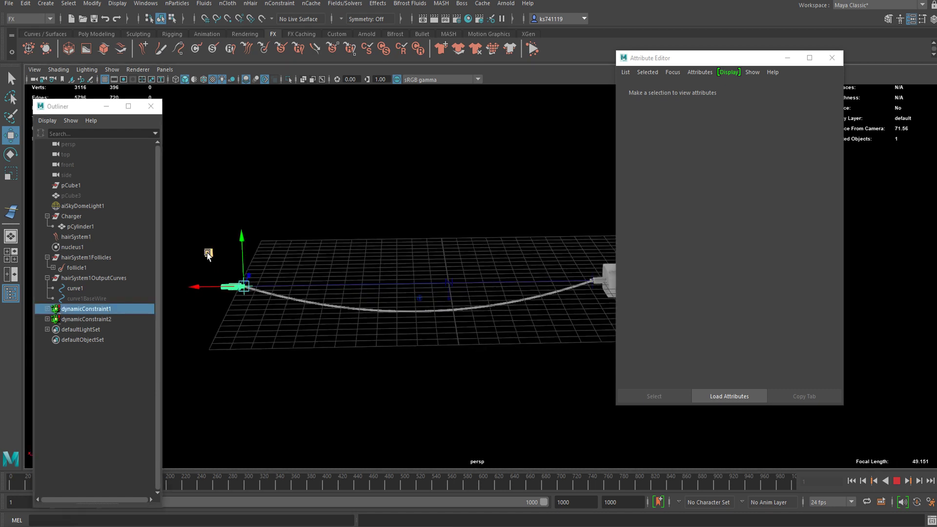